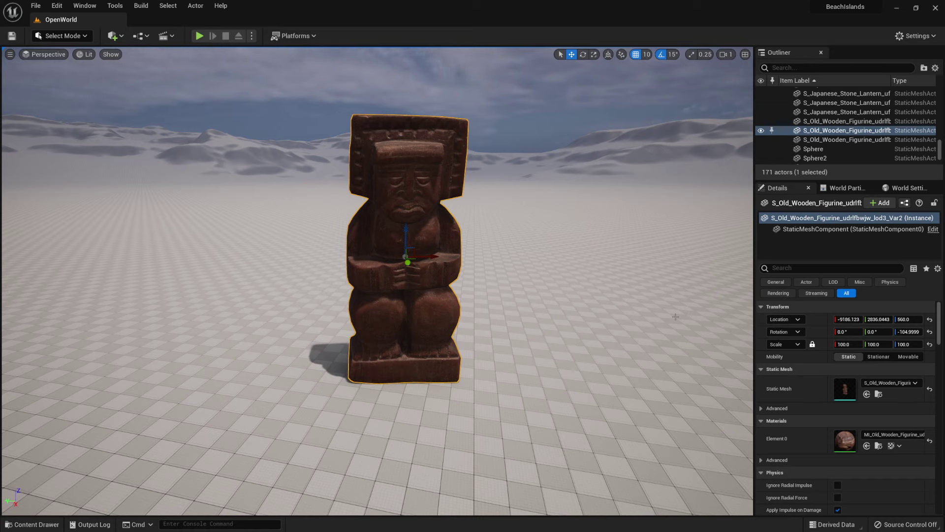
- Place a Cine Camera Actor from the Quick Add Cinematic list into the level
{"action": "left_click", "coordinate": [118, 37]}
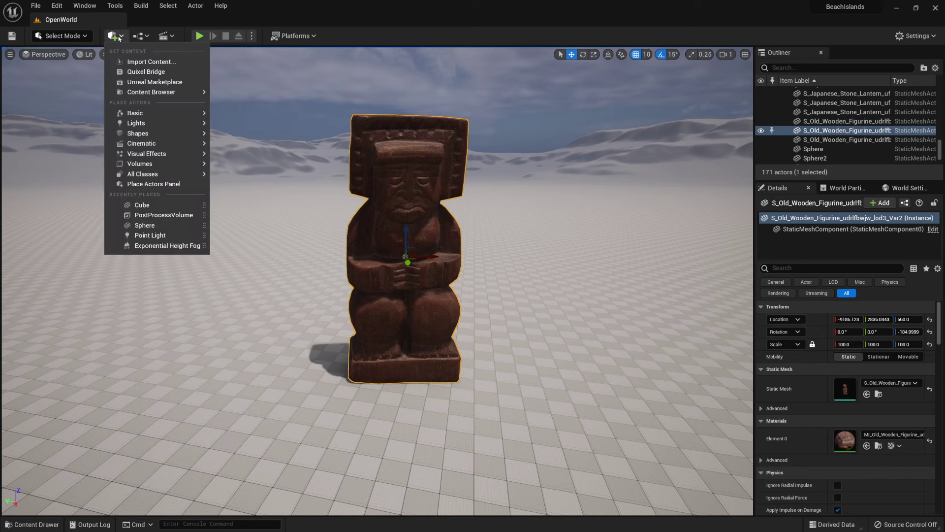
{"action": "mouse_move", "coordinate": [134, 145]}
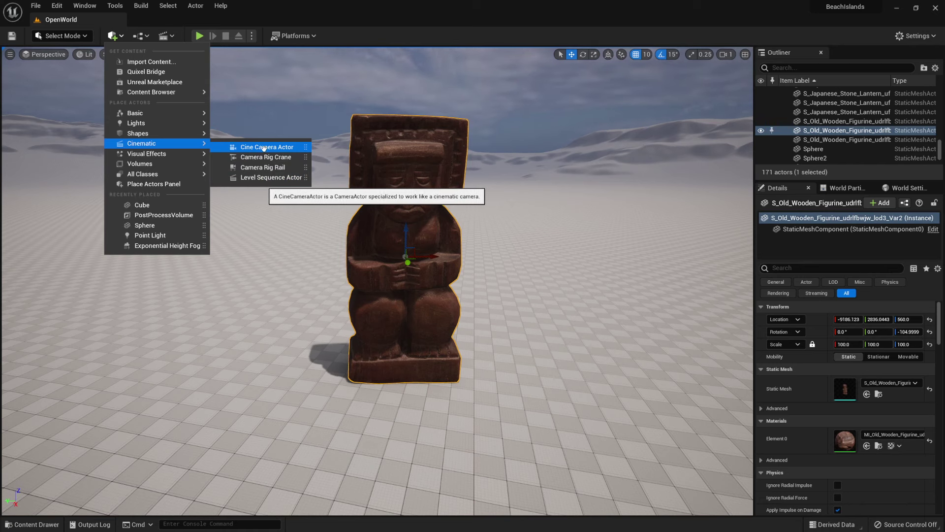
{"action": "left_click_drag", "start_coordinate": [273, 149], "coordinate": [350, 170]}
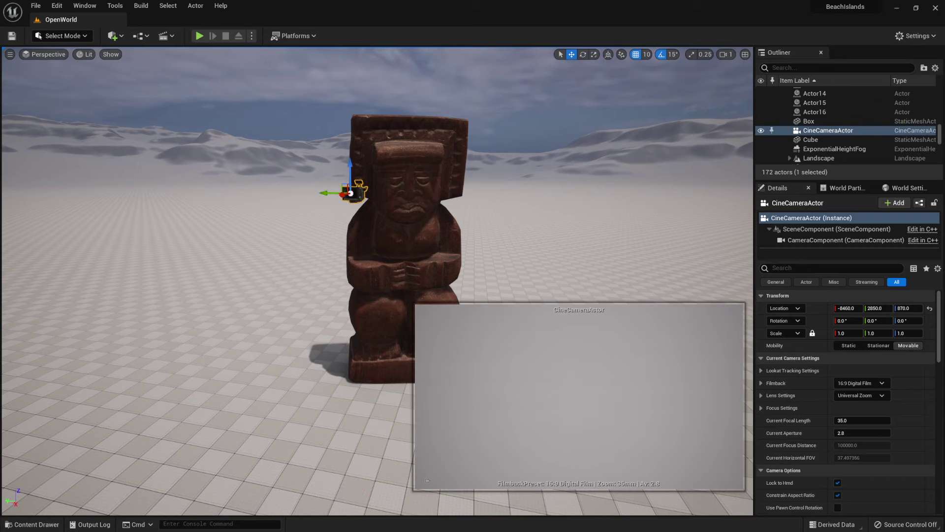
{"action": "mouse_move", "coordinate": [352, 187]}
{"action": "right_mouse_down"}
{"action": "mouse_move", "coordinate": [346, 212]}
{"action": "mouse_move", "coordinate": [347, 201]}
{"action": "right_mouse_up"}
- Rotate the cine camera about 195° toward the figurine and move it back to frame the whole statue
{"action": "key", "text": "e"}
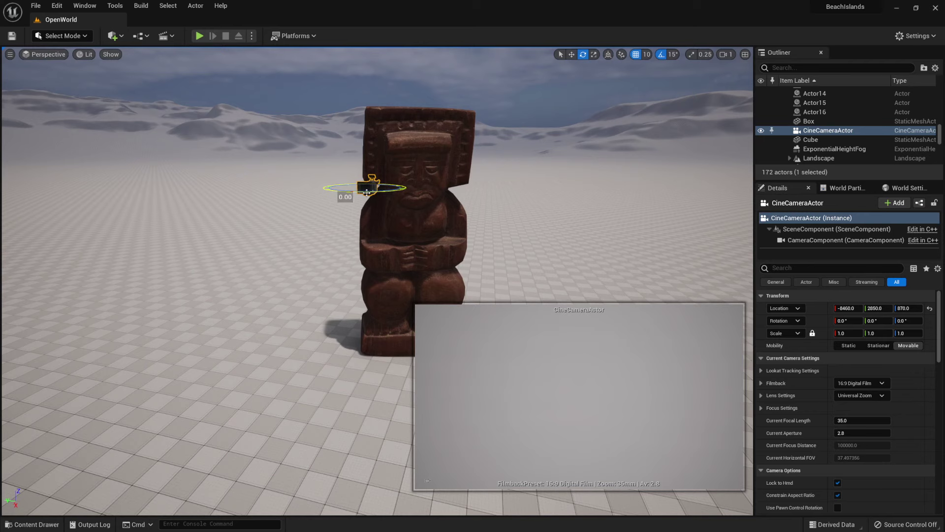
{"action": "left_click_drag", "start_coordinate": [362, 190], "coordinate": [507, 220]}
{"action": "key", "text": "w"}
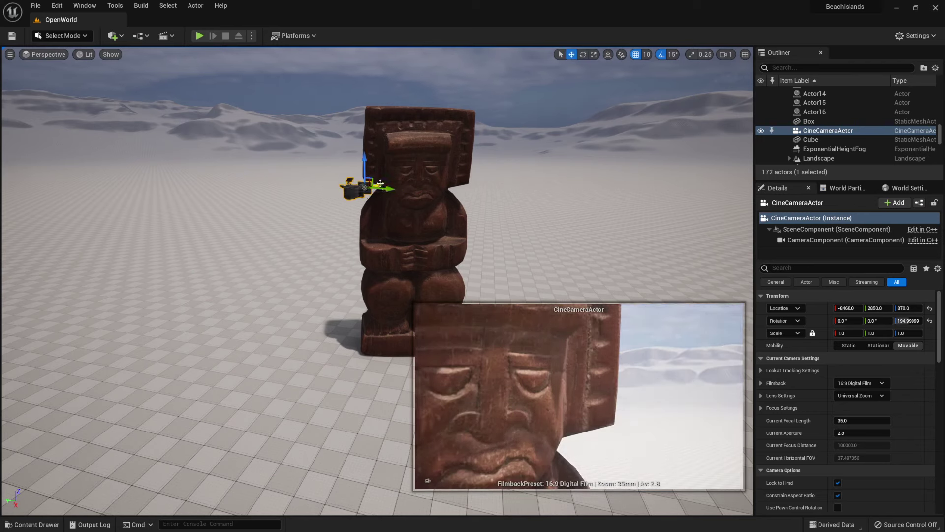
{"action": "left_click_drag", "start_coordinate": [382, 183], "coordinate": [22, 292]}
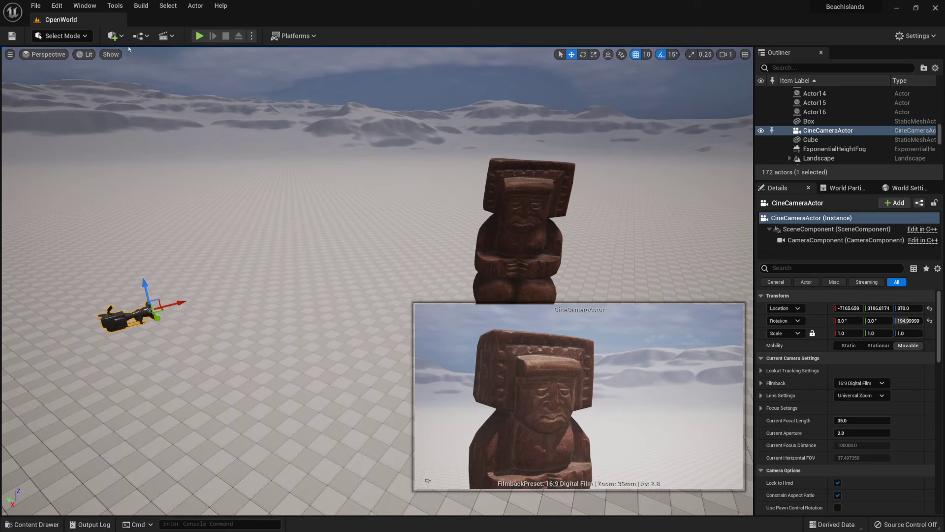
- Turn the view right and open the Content Drawer at the CameraMotion folder
{"action": "left_click", "coordinate": [113, 36]}
{"action": "mouse_move", "coordinate": [154, 146]}
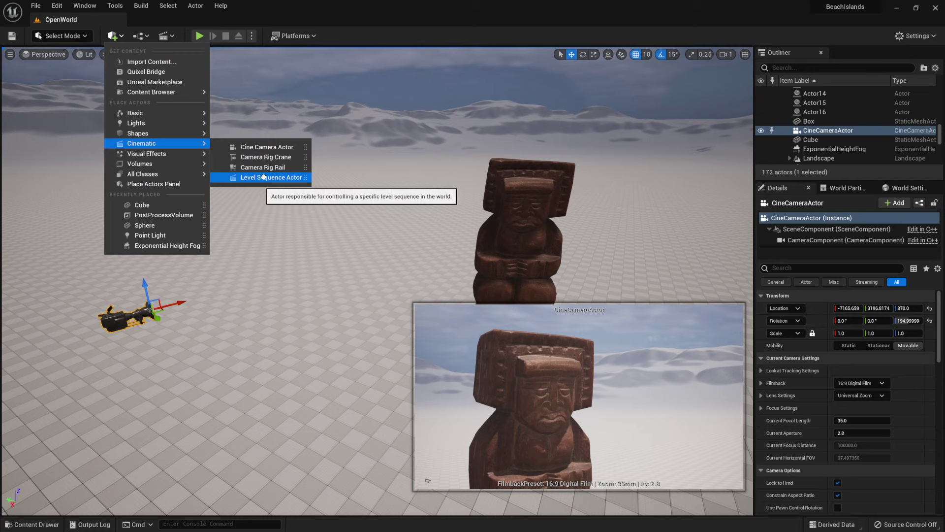
{"action": "right_click_drag", "start_coordinate": [222, 284], "coordinate": [261, 297]}
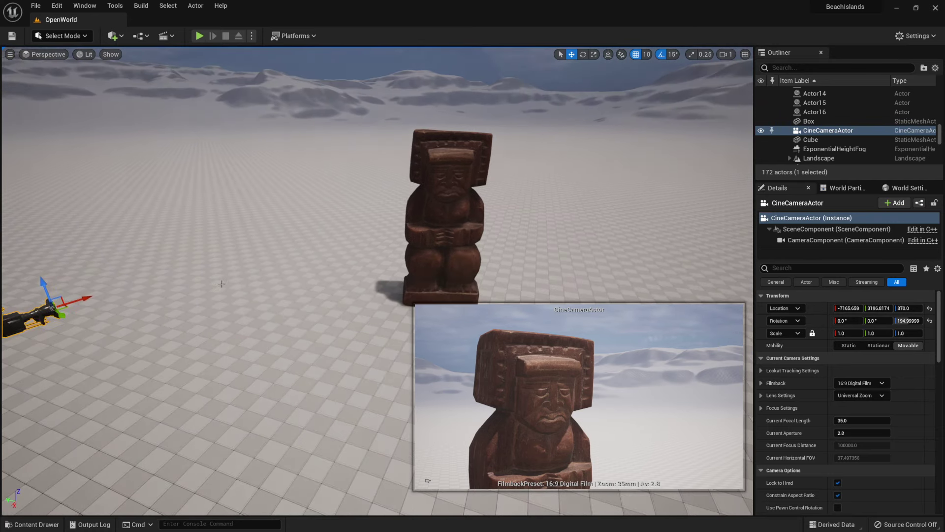
{"action": "left_click", "coordinate": [32, 524]}
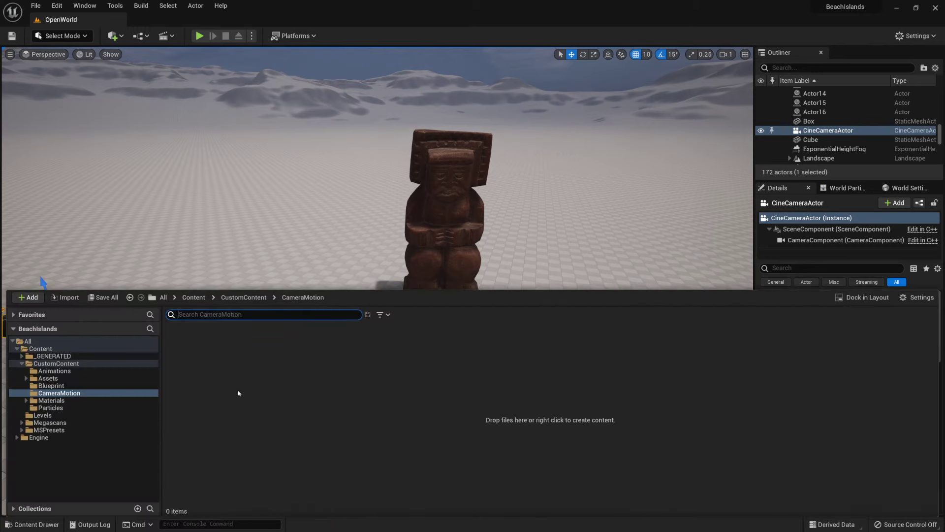
- Create a Level Sequence asset there, keeping the default name NewLevelSequence
{"action": "right_click", "coordinate": [270, 374]}
{"action": "mouse_move", "coordinate": [440, 202]}
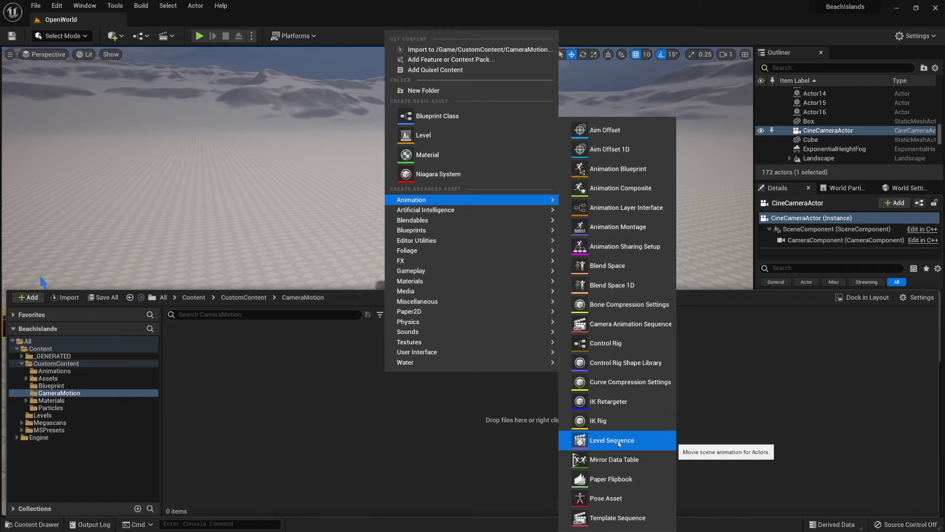
{"action": "left_click", "coordinate": [601, 440]}
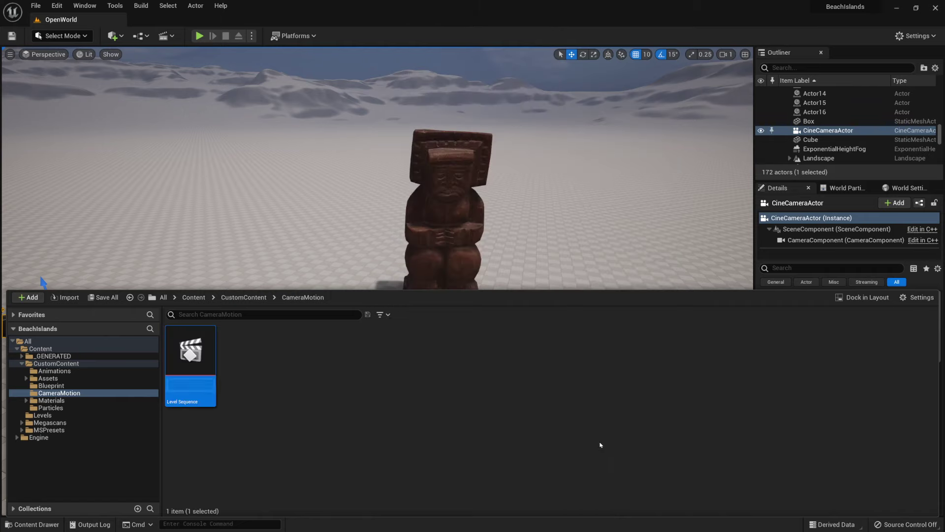
{"action": "key", "text": "Return"}
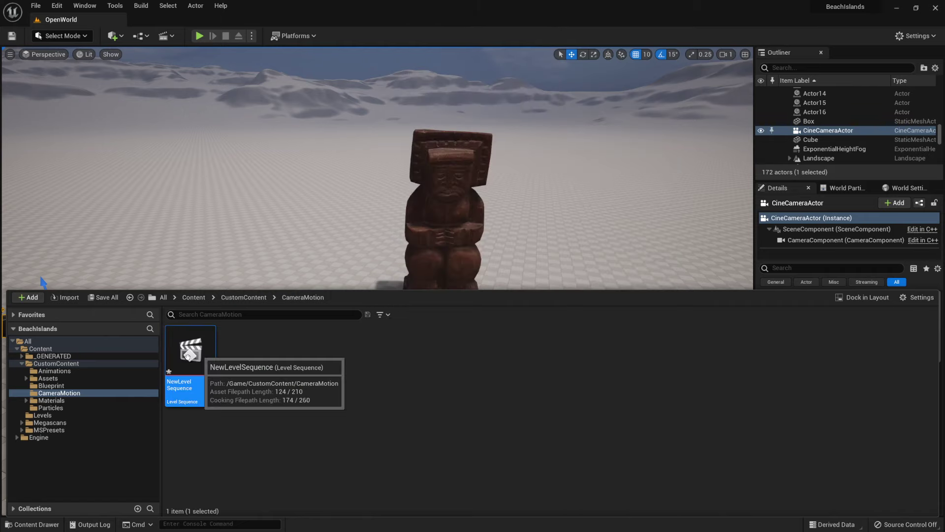
- Drop NewLevelSequence into the viewport beside the figurine, then close the Content Drawer with Ctrl+Space
{"action": "left_click_drag", "start_coordinate": [191, 351], "coordinate": [326, 191]}
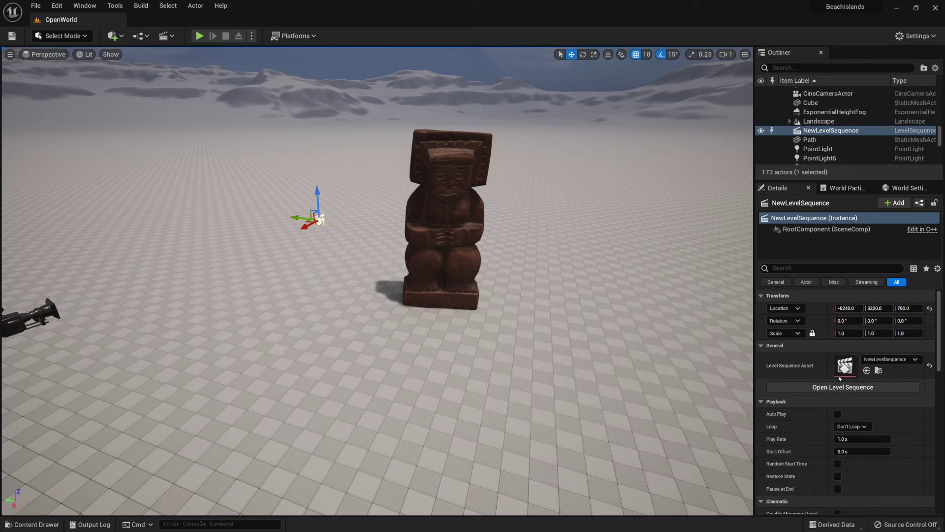
{"action": "left_click", "coordinate": [32, 524]}
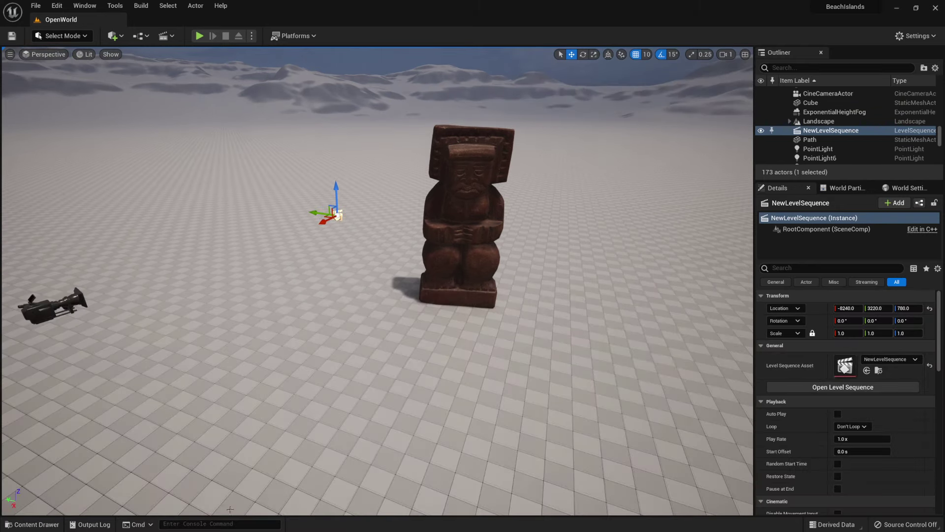
{"action": "left_click", "coordinate": [38, 524]}
{"action": "key", "text": "ctrl+space"}
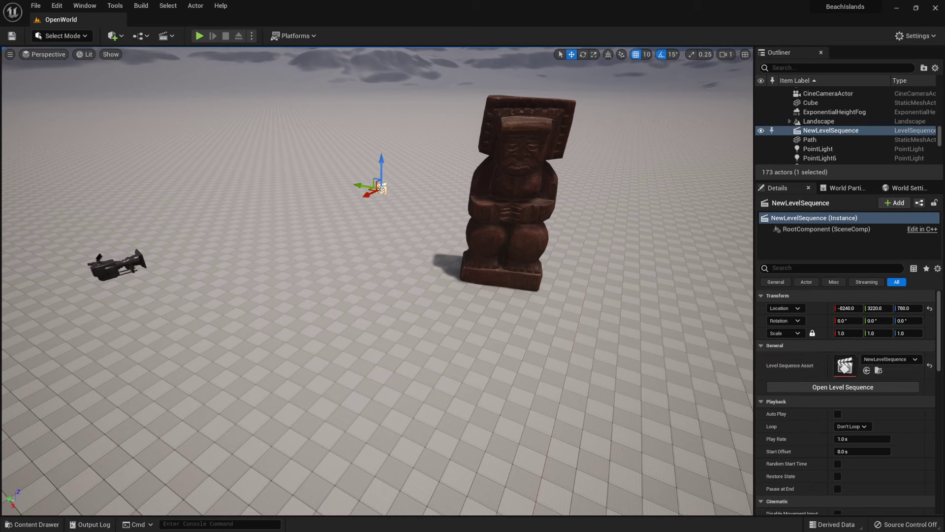
- Open NewLevelSequence in Sequencer and drag the CineCameraActor from the Outliner into it
{"action": "left_click", "coordinate": [814, 388]}
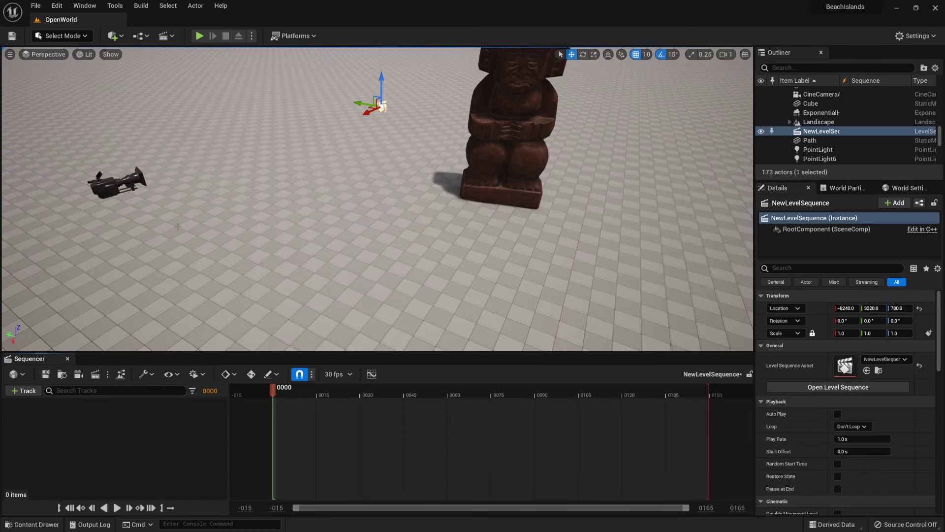
{"action": "left_click", "coordinate": [127, 182]}
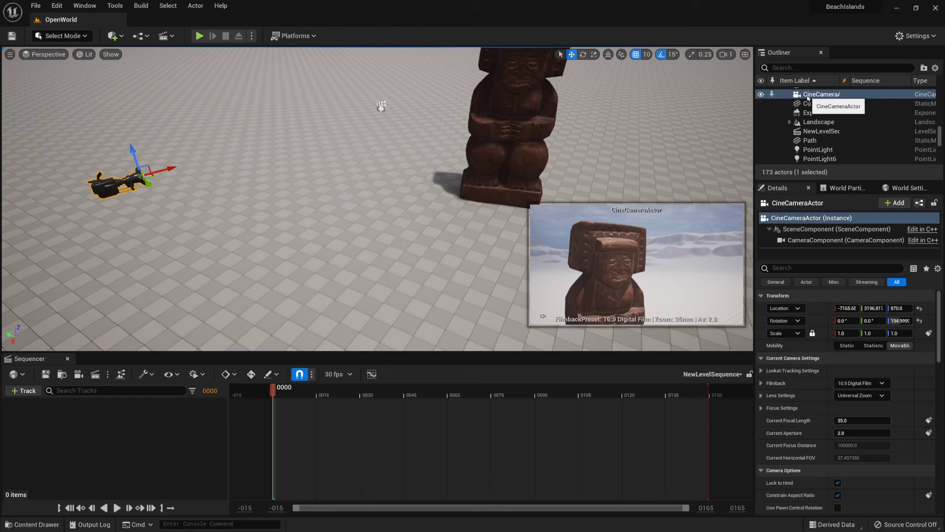
{"action": "left_click_drag", "start_coordinate": [800, 95], "coordinate": [254, 427]}
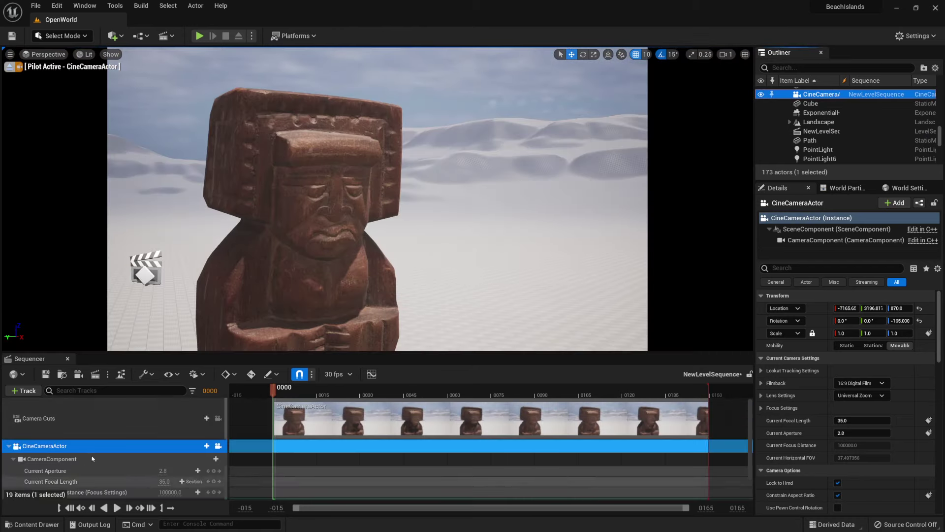
- Expand the camera's Transform track to show Location, Rotation and Scale, then collapse it
{"action": "scroll", "coordinate": [251, 456], "scroll_direction": "down", "scroll_amount": 2}
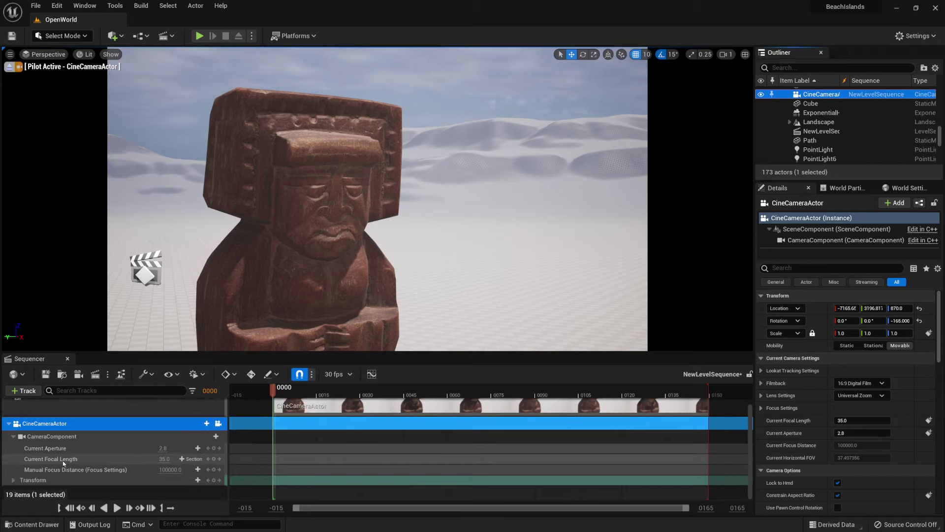
{"action": "scroll", "coordinate": [238, 439], "scroll_direction": "up", "scroll_amount": 2}
{"action": "scroll", "coordinate": [237, 439], "scroll_direction": "down", "scroll_amount": 2}
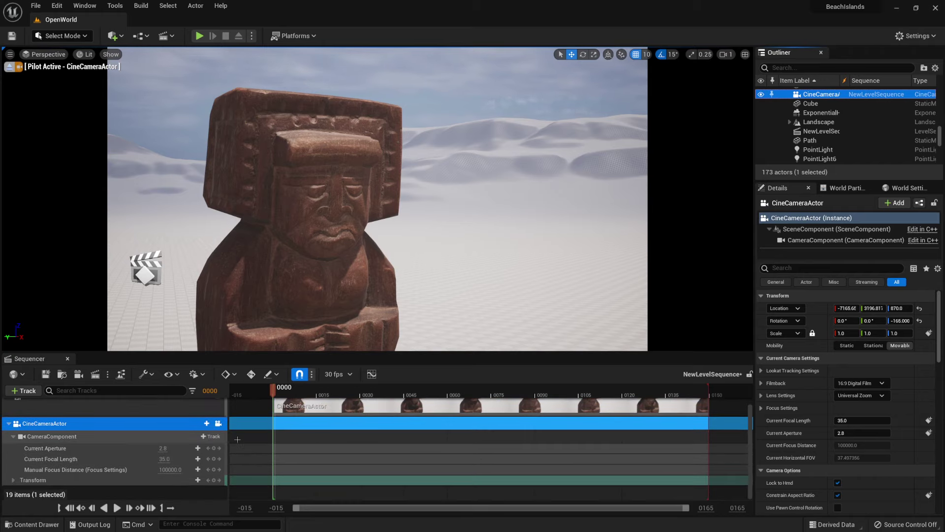
{"action": "left_click", "coordinate": [14, 481]}
{"action": "scroll", "coordinate": [15, 473], "scroll_direction": "down", "scroll_amount": 2}
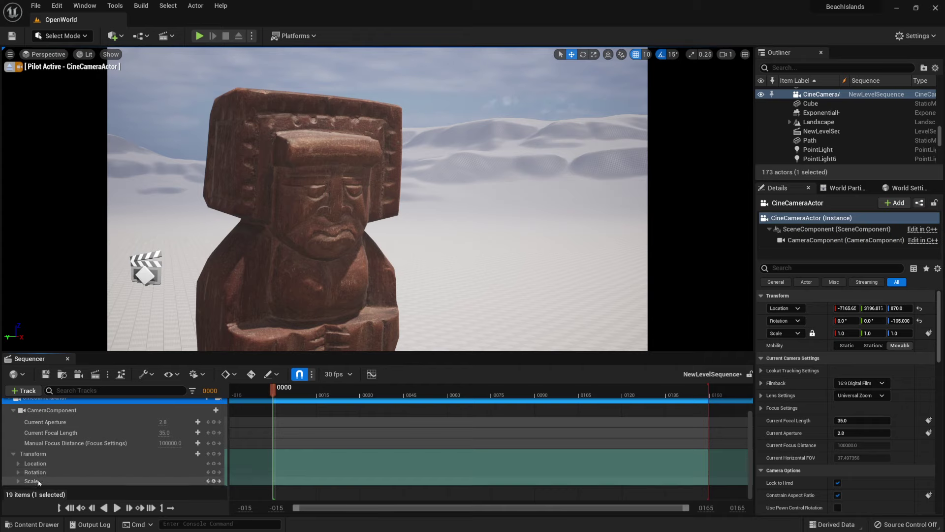
{"action": "scroll", "coordinate": [15, 456], "scroll_direction": "up", "scroll_amount": 1}
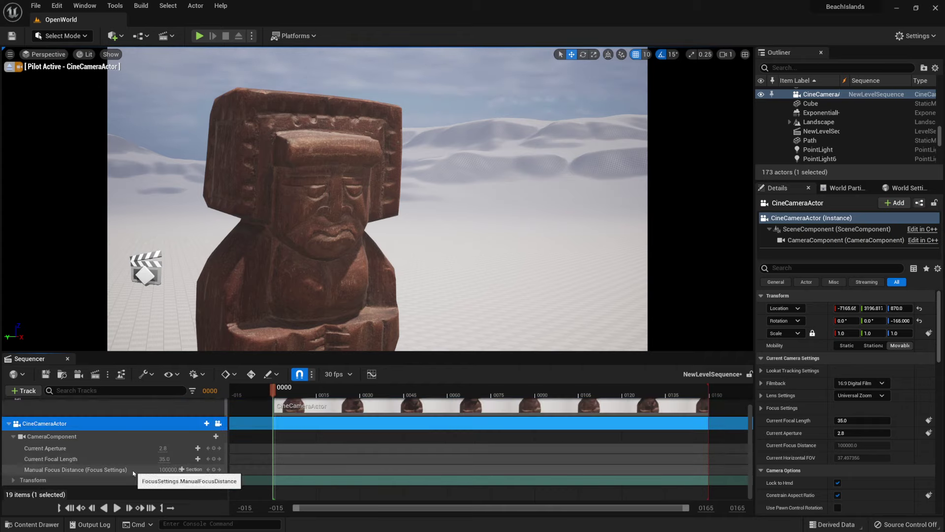
{"action": "scroll", "coordinate": [15, 483], "scroll_direction": "down", "scroll_amount": 1}
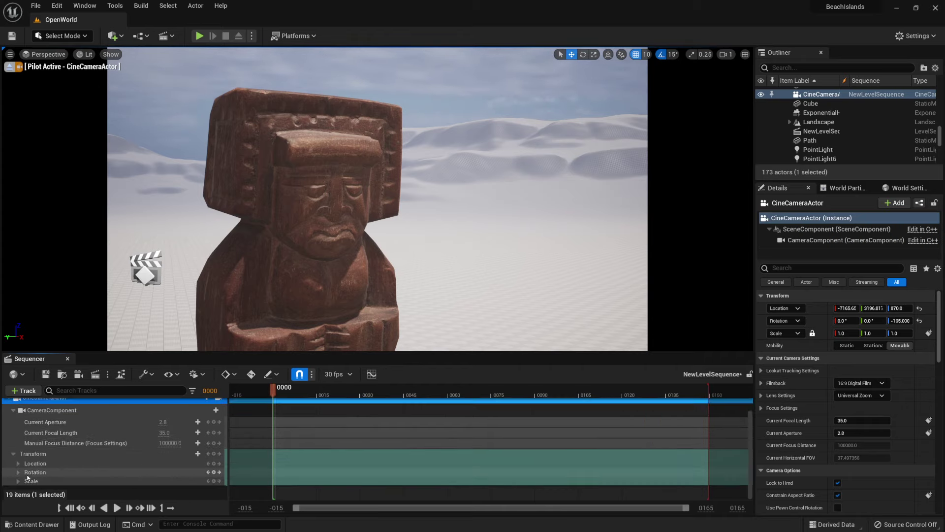
{"action": "left_click", "coordinate": [13, 454]}
{"action": "scroll", "coordinate": [15, 455], "scroll_direction": "up", "scroll_amount": 1}
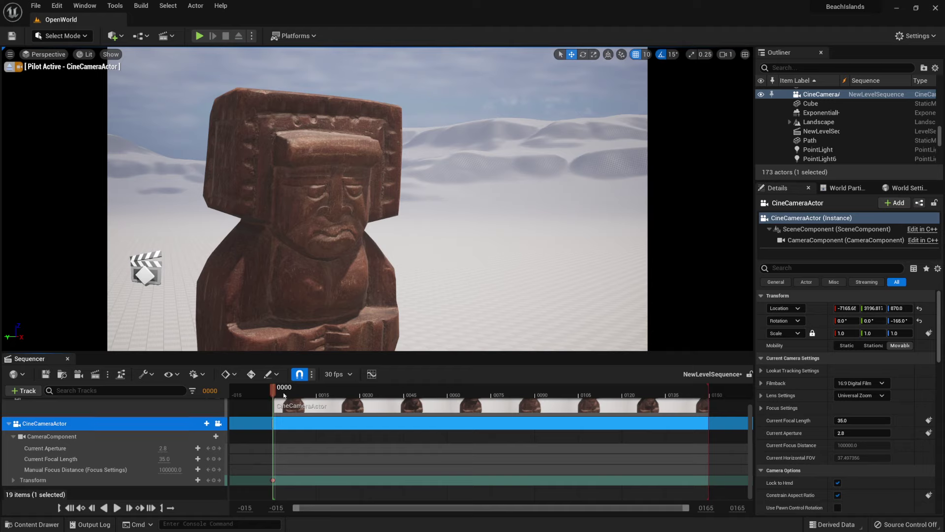
- With the playhead near frame 74, exit the camera view and move the cine camera up beside the statue
{"action": "left_click_drag", "start_coordinate": [284, 394], "coordinate": [497, 396]}
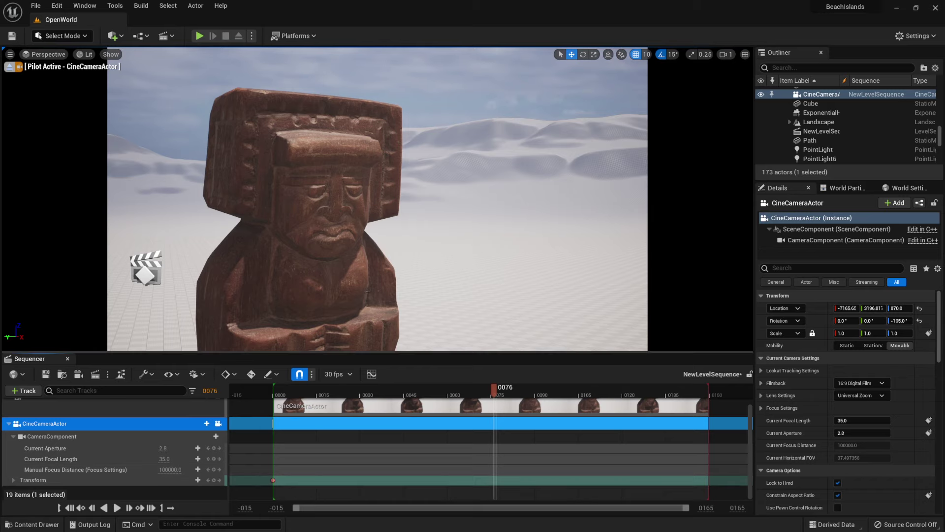
{"action": "left_click", "coordinate": [218, 423]}
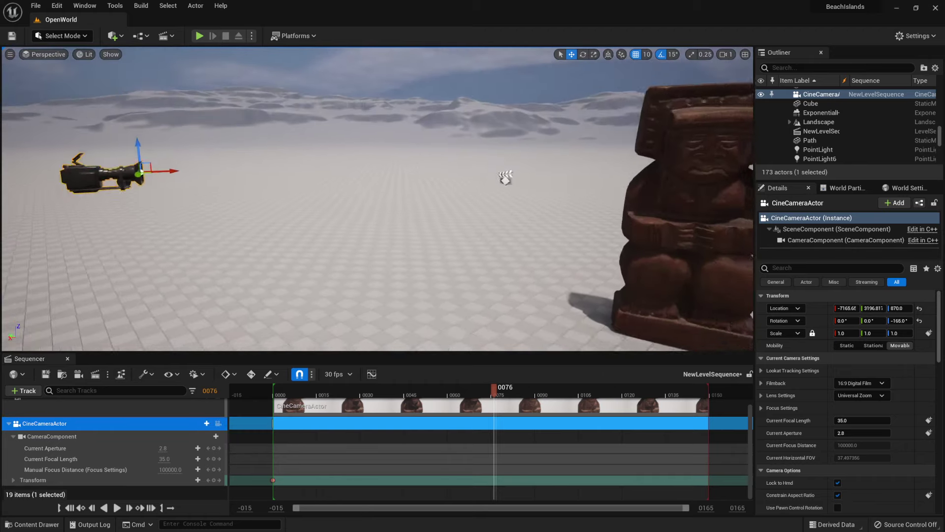
{"action": "key", "text": "s"}
{"action": "right_click_drag", "start_coordinate": [378, 198], "coordinate": [426, 193]}
{"action": "key", "text": "s"}
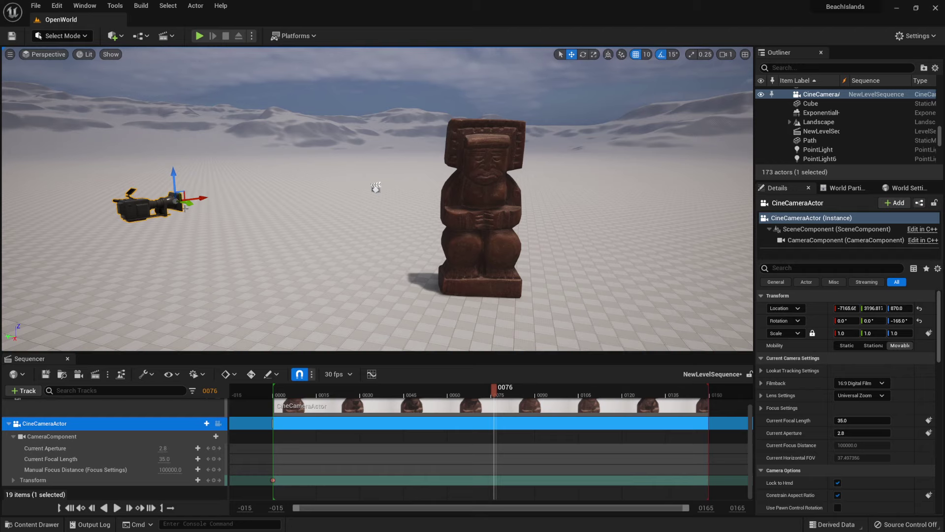
{"action": "left_click_drag", "start_coordinate": [175, 201], "coordinate": [249, 231]}
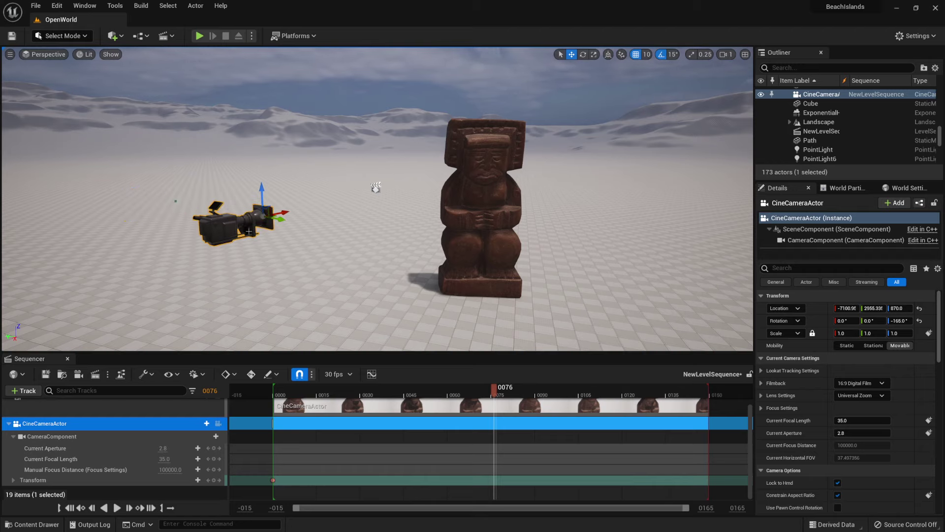
{"action": "right_click_drag", "start_coordinate": [255, 233], "coordinate": [326, 215]}
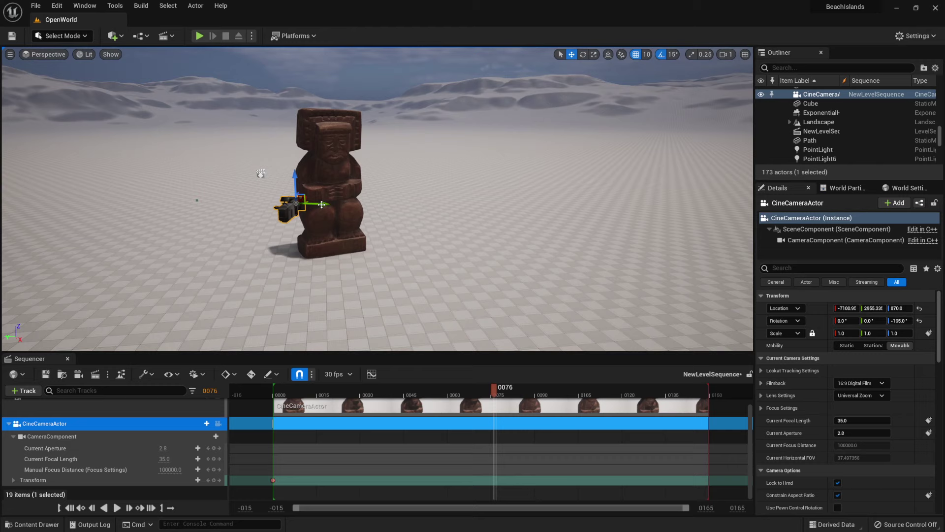
{"action": "left_click_drag", "start_coordinate": [322, 204], "coordinate": [400, 206]}
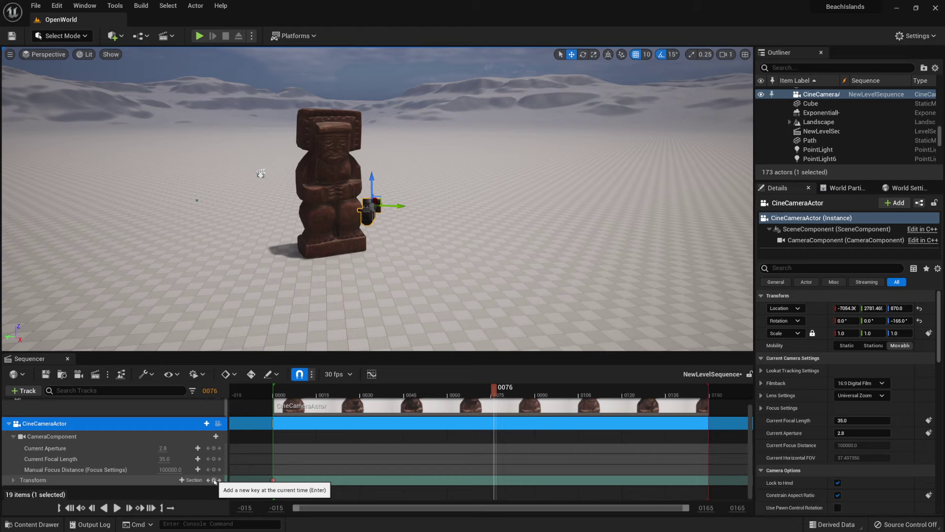
- Key the camera's Transform at frame 0076, then preview the move from the start through the camera
{"action": "left_click", "coordinate": [215, 480]}
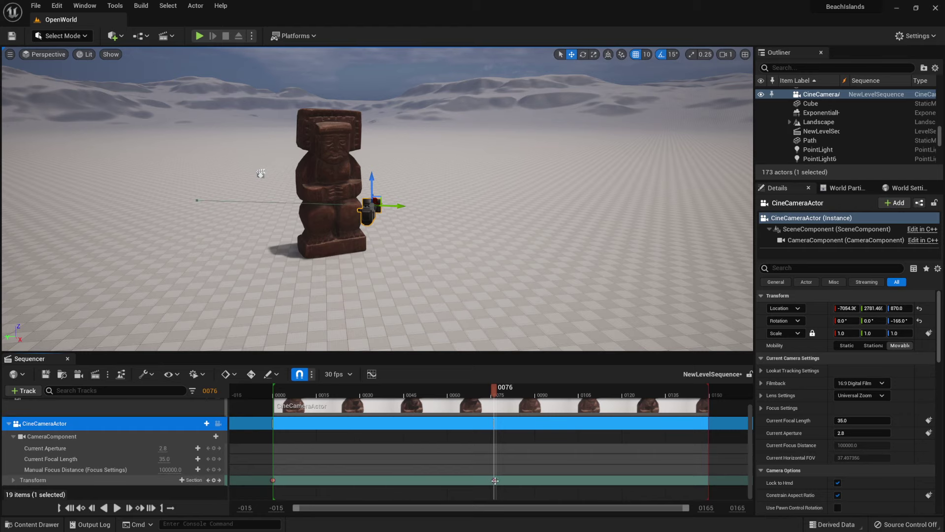
{"action": "left_click", "coordinate": [268, 391]}
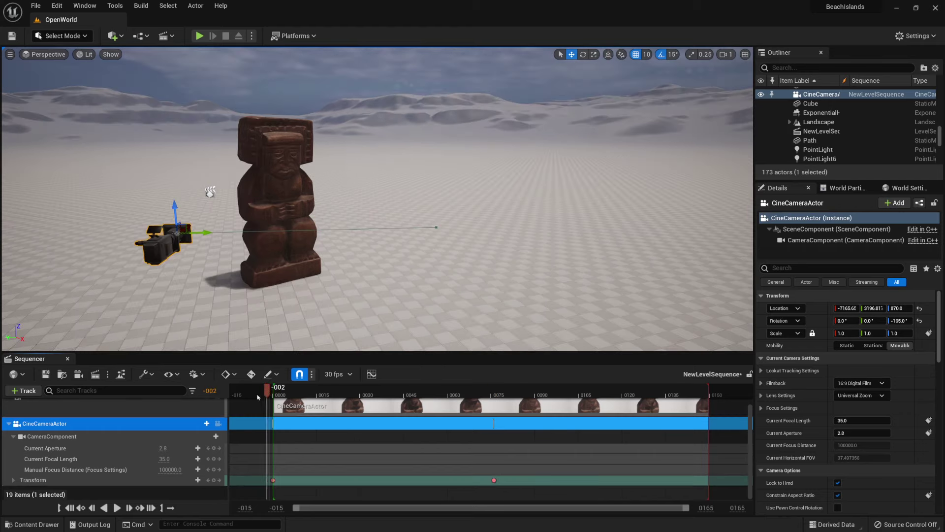
{"action": "left_click", "coordinate": [218, 423]}
{"action": "left_click_drag", "start_coordinate": [267, 390], "coordinate": [500, 405]}
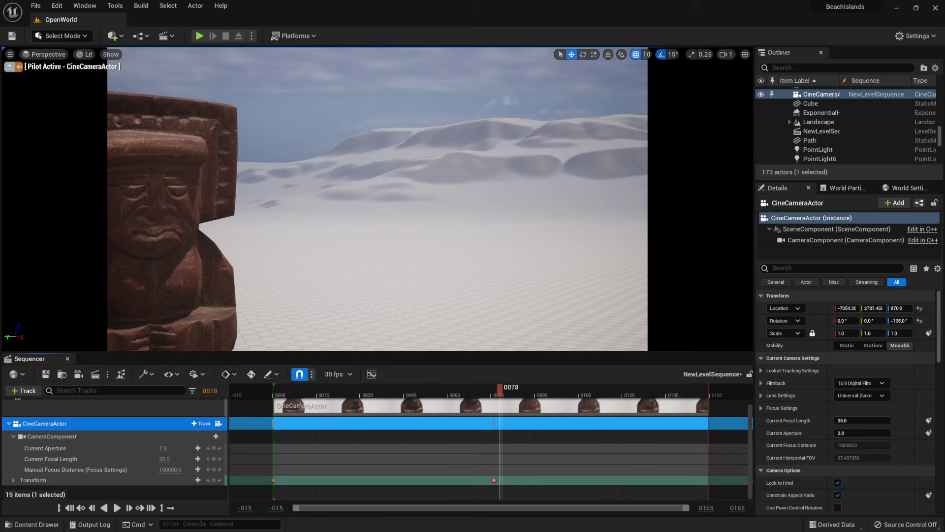
- Enable Auto Play on the NewLevelSequence actor and test the cinematic in Play mode
{"action": "left_click", "coordinate": [219, 423]}
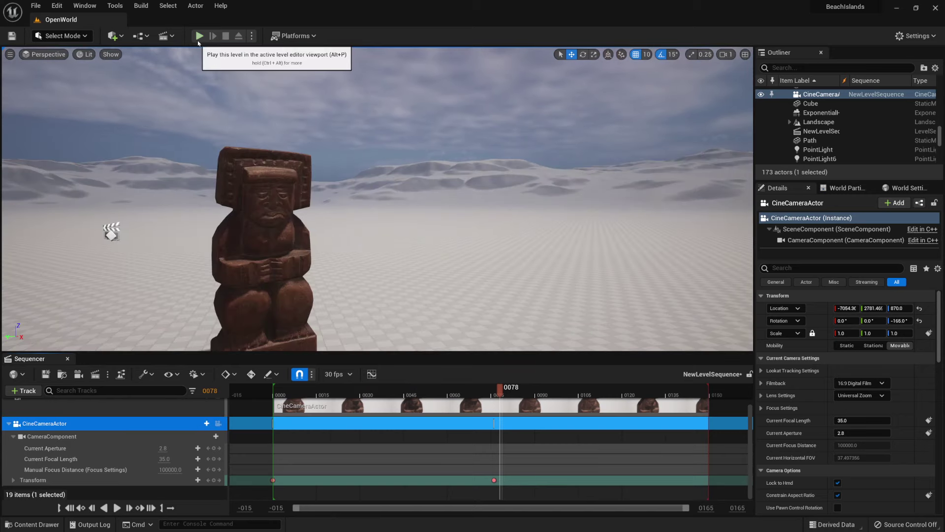
{"action": "left_click", "coordinate": [199, 36]}
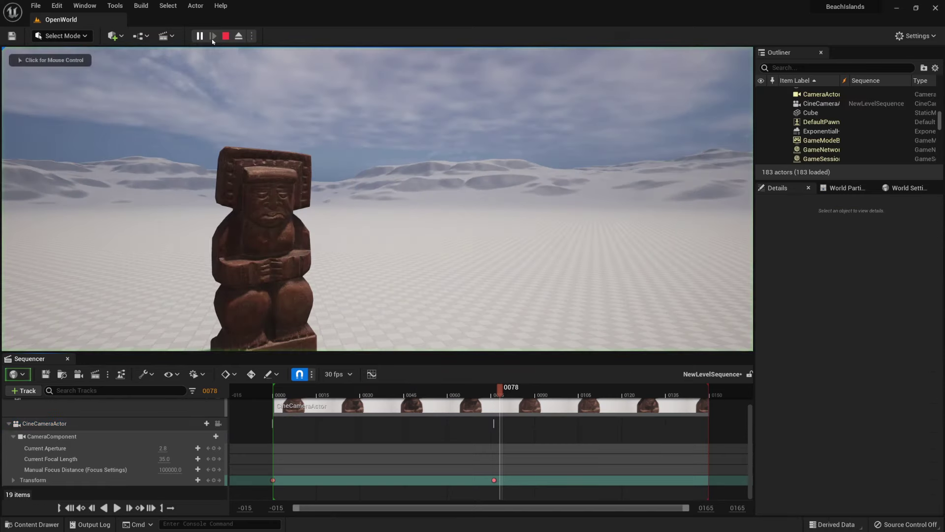
{"action": "left_click", "coordinate": [226, 36]}
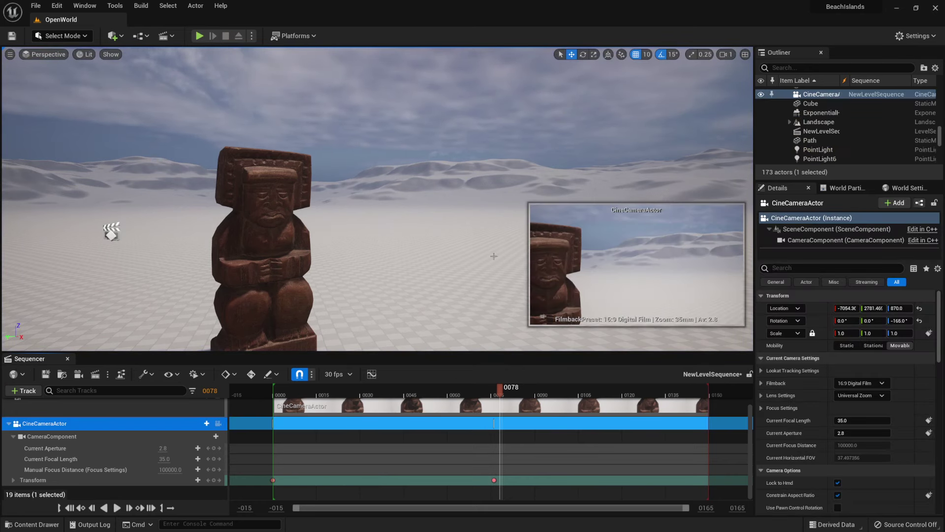
{"action": "left_click", "coordinate": [815, 132]}
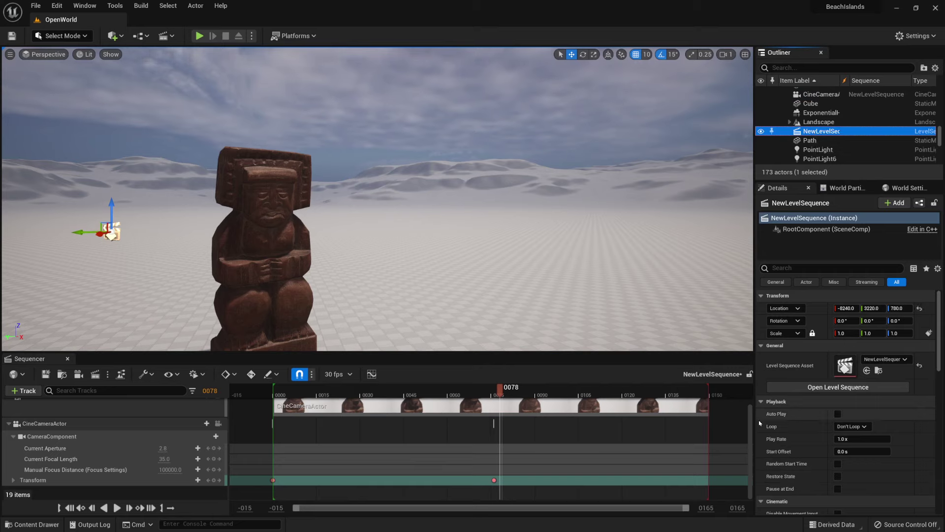
{"action": "left_click", "coordinate": [838, 414]}
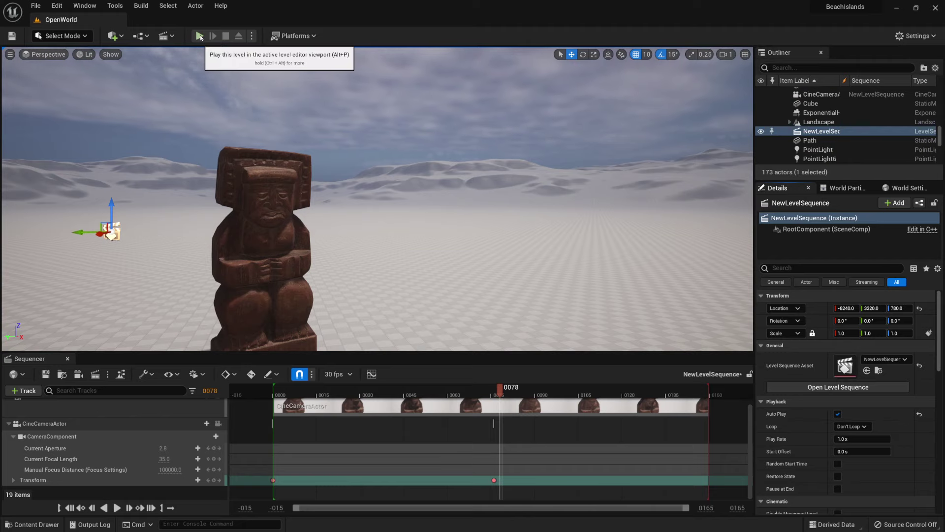
{"action": "left_click", "coordinate": [199, 36]}
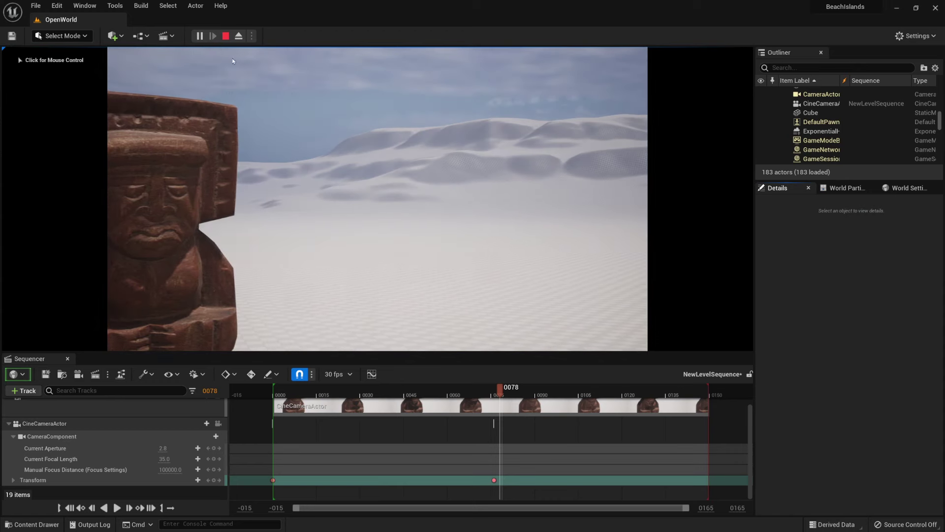
{"action": "left_click", "coordinate": [225, 36]}
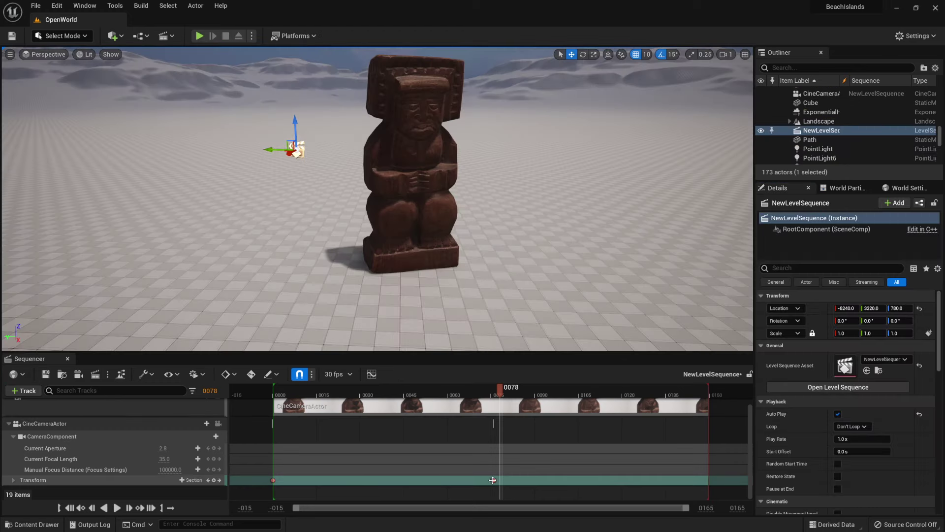
- Delete the camera's Transform key at frame 0076 and replay the level to check the shot
{"action": "left_click", "coordinate": [493, 481]}
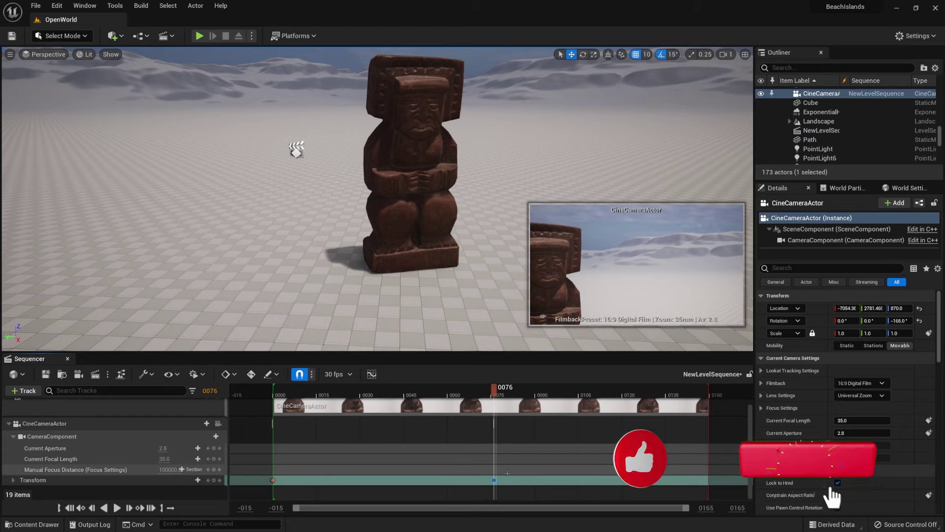
{"action": "key", "text": "Delete"}
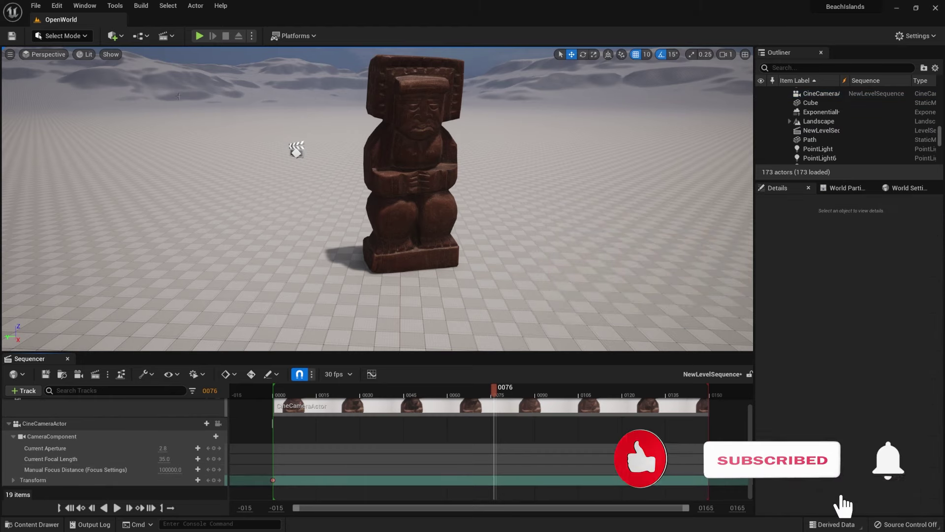
{"action": "left_click", "coordinate": [199, 37]}
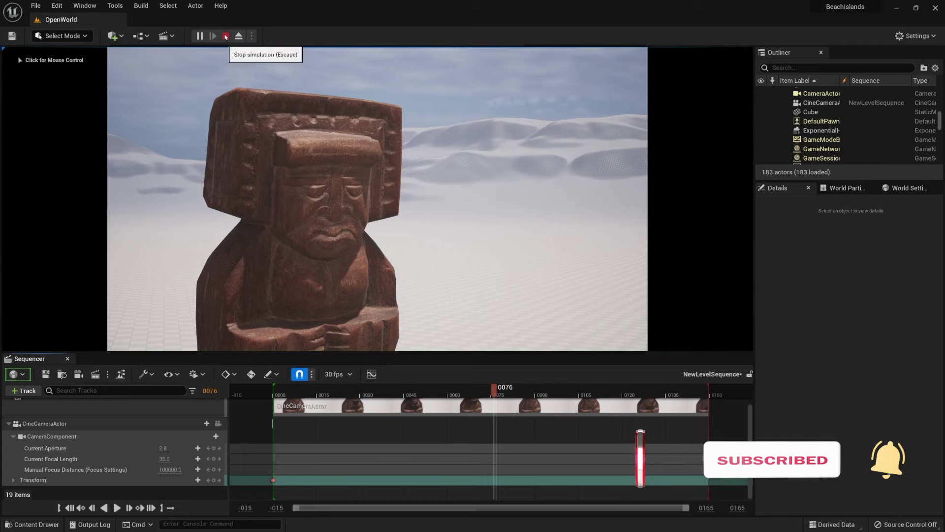
{"action": "left_click", "coordinate": [225, 35]}
- Orbit and fly the viewport around the statue to inspect the camera and figurine
{"action": "right_click_drag", "start_coordinate": [355, 223], "coordinate": [221, 268]}
{"action": "key", "text": "w"}
{"action": "key", "text": "d"}
{"action": "key", "text": "s"}
{"action": "key", "text": "e"}
{"action": "key", "text": "d"}
{"action": "right_click_drag", "start_coordinate": [386, 231], "coordinate": [363, 233]}
{"action": "key", "text": "a"}
{"action": "key", "text": "s"}
{"action": "right_click_drag", "start_coordinate": [426, 178], "coordinate": [464, 173]}
{"action": "key", "text": "a"}
{"action": "key", "text": "s"}
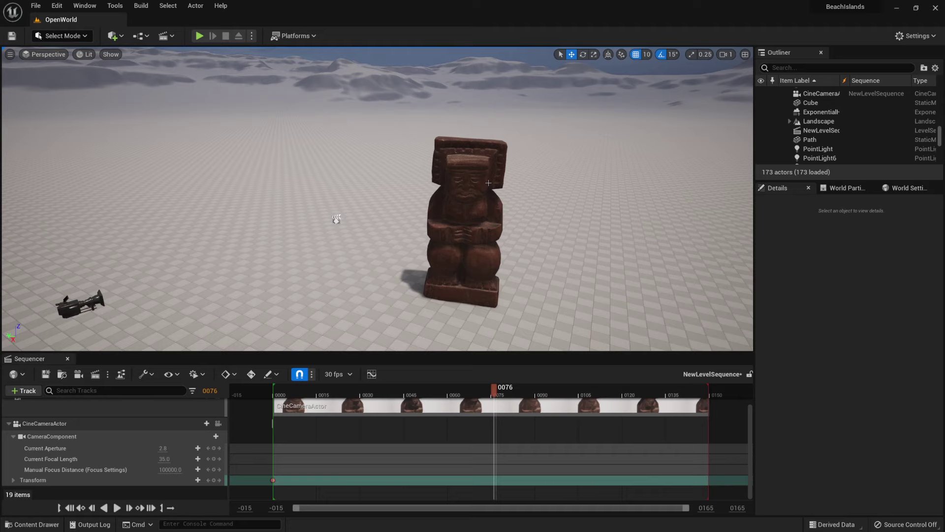
- Drop an empty Actor from Quick Add Basic and position it on the wooden figurine's head
{"action": "left_click", "coordinate": [114, 36]}
{"action": "mouse_move", "coordinate": [146, 114]}
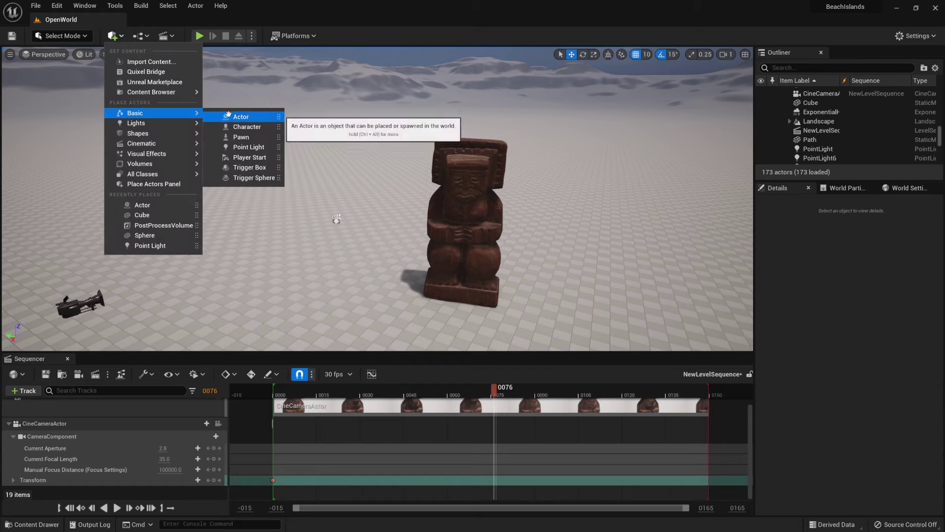
{"action": "left_click_drag", "start_coordinate": [228, 114], "coordinate": [390, 159]}
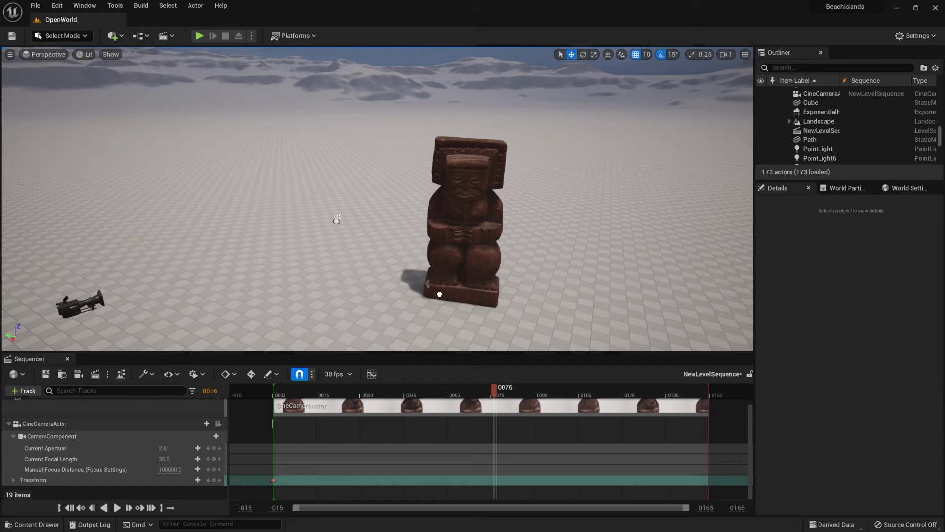
{"action": "left_click_drag", "start_coordinate": [451, 303], "coordinate": [455, 164]}
{"action": "mouse_move", "coordinate": [456, 197]}
{"action": "right_mouse_down"}
{"action": "mouse_move", "coordinate": [428, 190]}
{"action": "mouse_move", "coordinate": [438, 198]}
{"action": "right_mouse_up"}
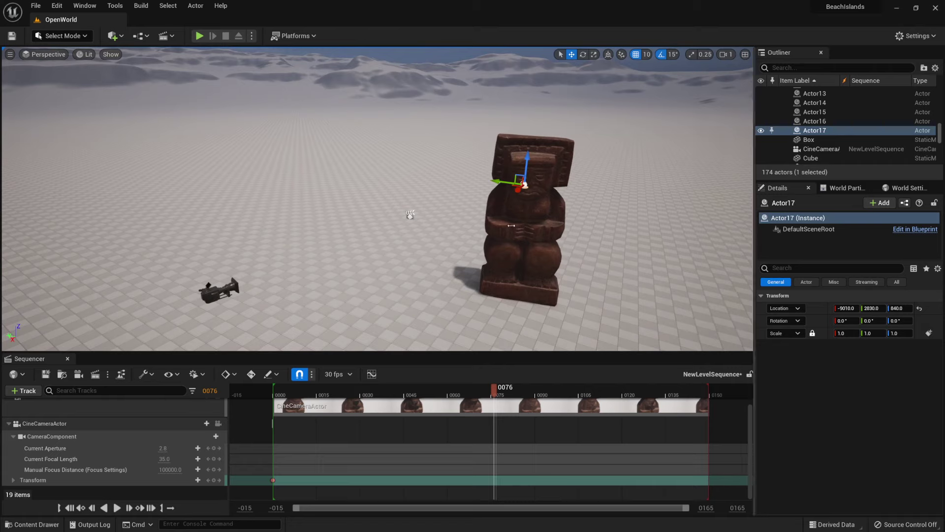
- Rename Actor17 to FocalCamPoint in the Outliner
{"action": "left_click", "coordinate": [816, 131]}
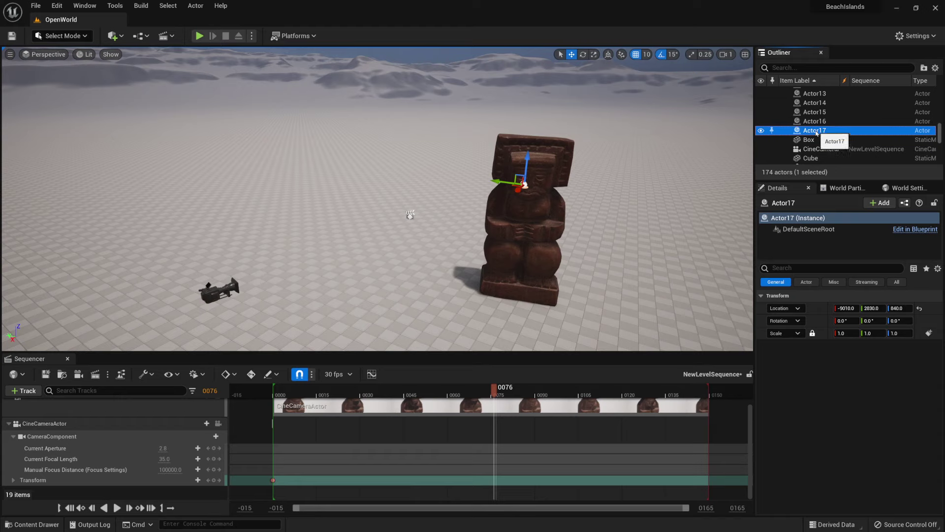
{"action": "key", "text": "F2"}
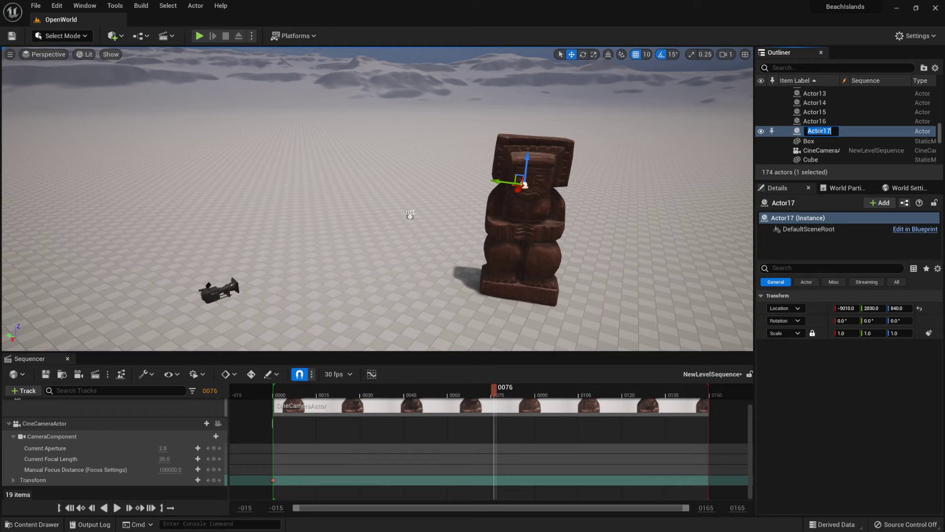
{"action": "key", "text": "BackSpace"}
{"action": "type", "text": "F"}
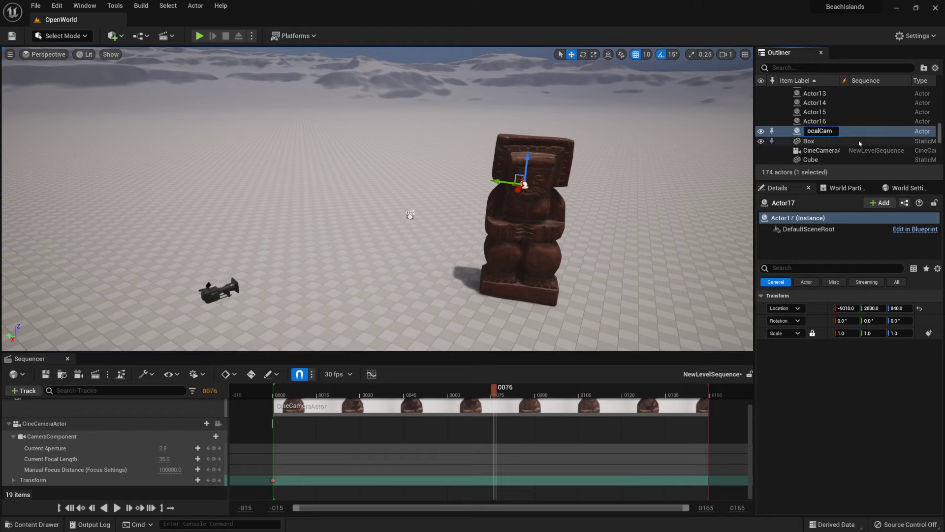
{"action": "type", "text": "ocalCamPoint"}
{"action": "key", "text": "Return"}
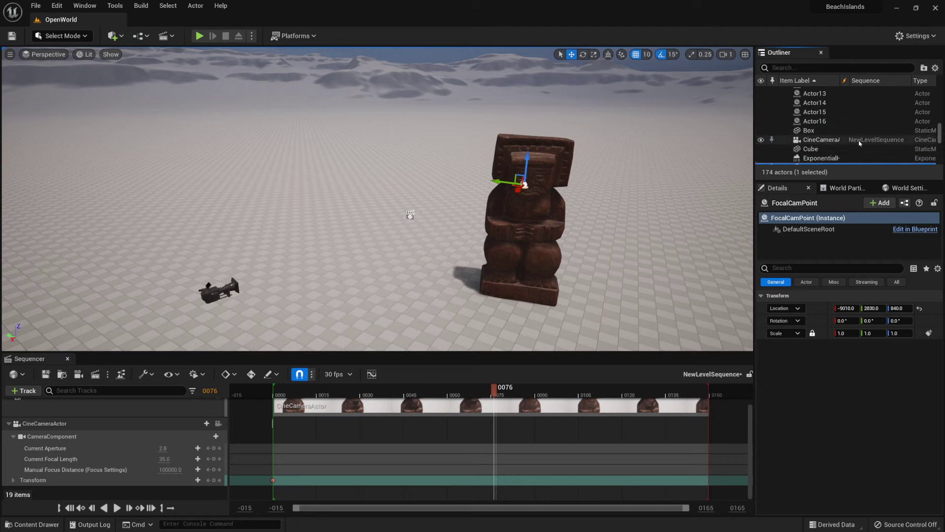
- Drag the CineCameraActor onto FocalCamPoint to parent it, then scrub the first few frames
{"action": "scroll", "coordinate": [859, 143], "scroll_direction": "down", "scroll_amount": 1}
{"action": "left_click", "coordinate": [822, 113]}
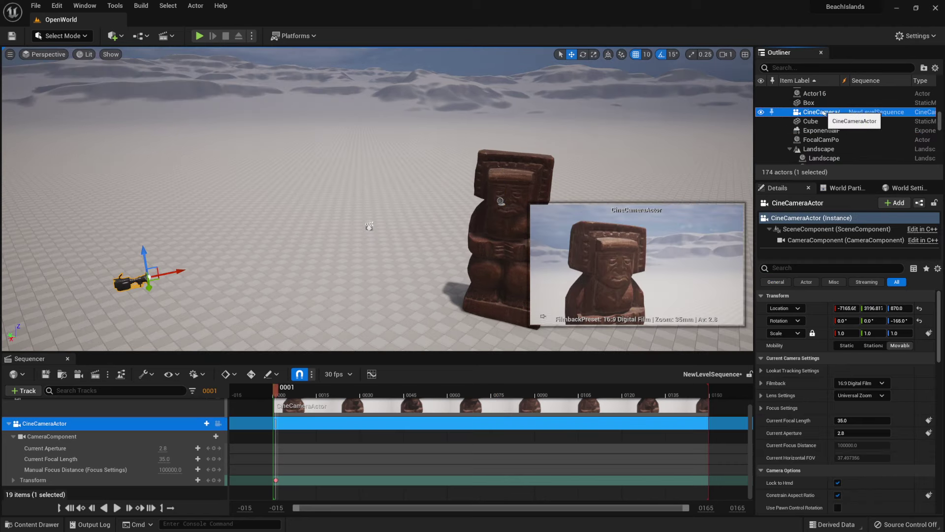
{"action": "left_click", "coordinate": [823, 113]}
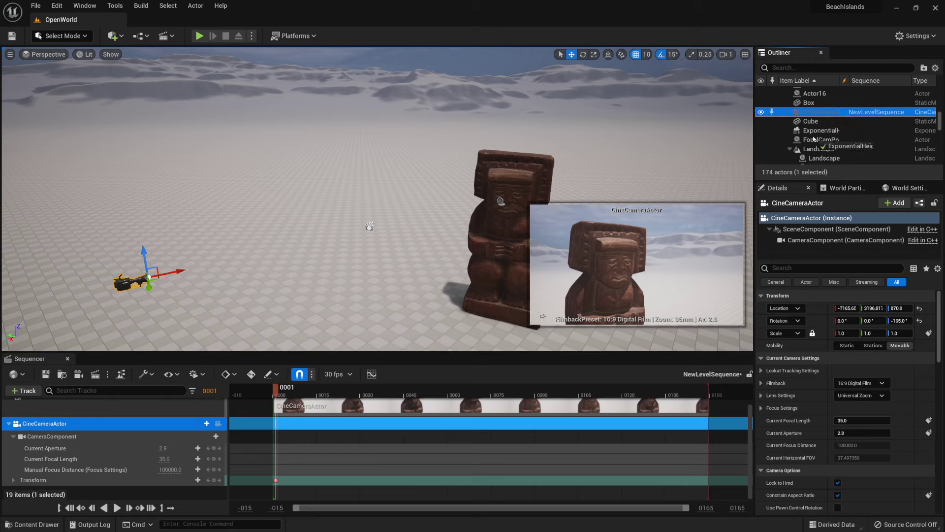
{"action": "left_click_drag", "start_coordinate": [813, 141], "coordinate": [813, 140]}
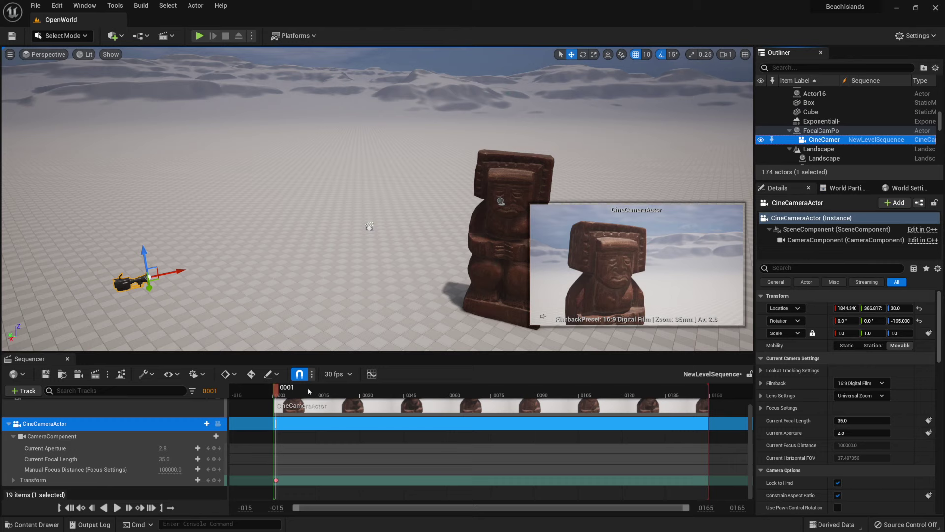
{"action": "left_click", "coordinate": [279, 394]}
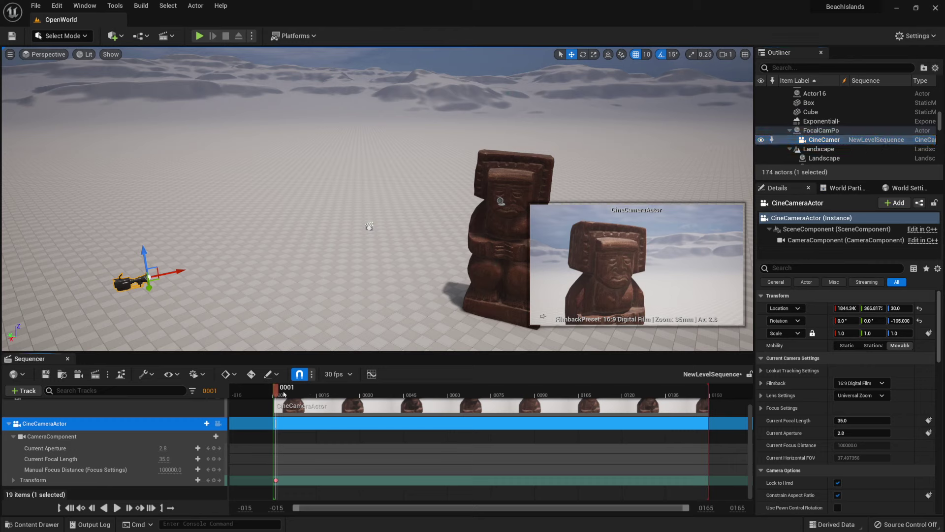
{"action": "left_click_drag", "start_coordinate": [283, 394], "coordinate": [303, 393]}
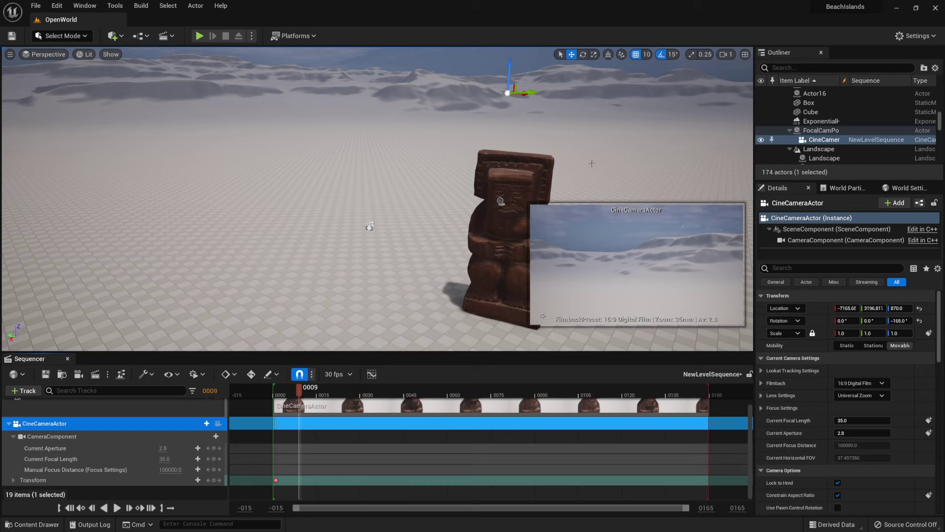
- Undo the attach, jump to the camera's first key, and re-attach the camera under FocalCamPoint
{"action": "key", "text": "ctrl+z"}
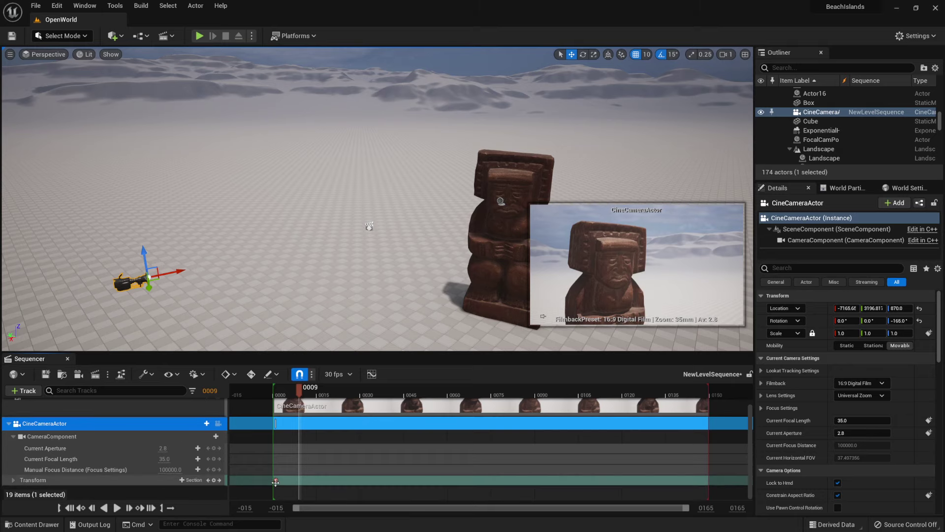
{"action": "left_click", "coordinate": [276, 480]}
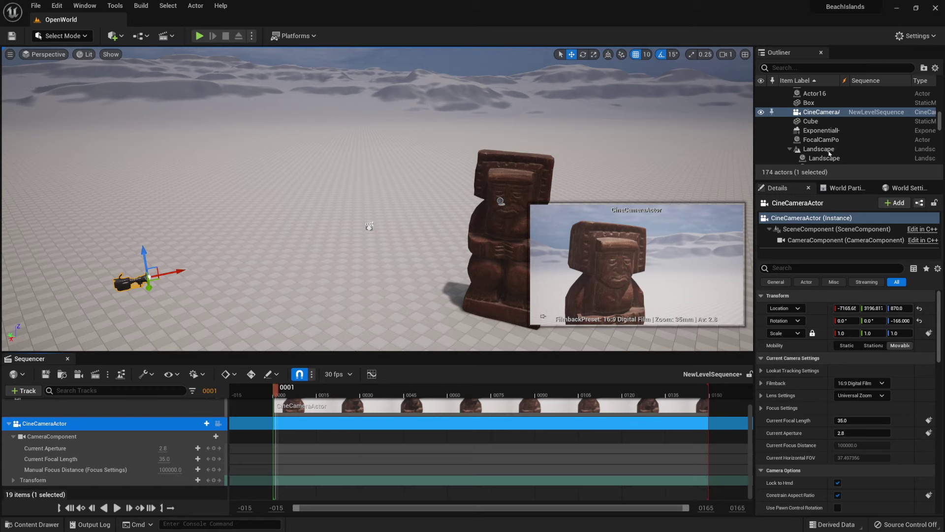
{"action": "mouse_move", "coordinate": [829, 141]}
{"action": "left_mouse_down"}
{"action": "mouse_move", "coordinate": [820, 121]}
{"action": "mouse_move", "coordinate": [815, 140]}
{"action": "left_mouse_up"}
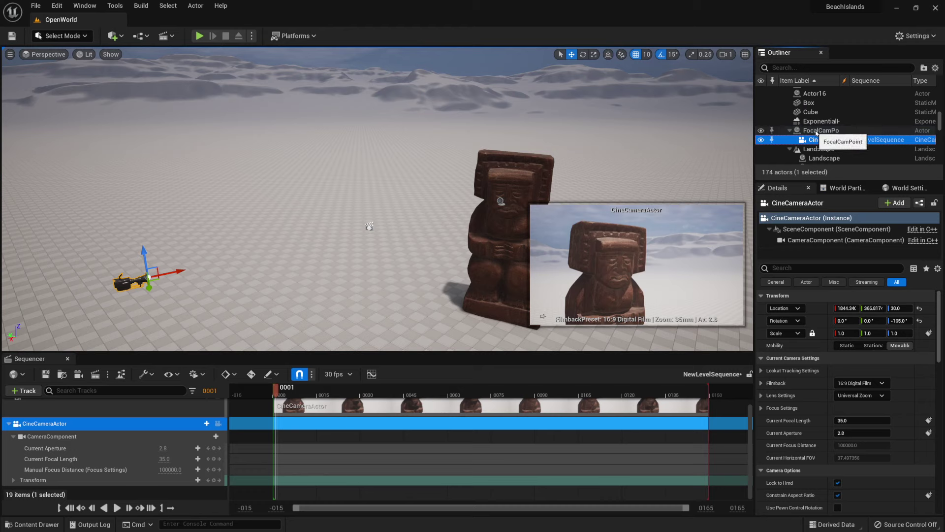
- Key the camera's Transform at frame 0001 and scrub the timeline to check the motion
{"action": "left_click", "coordinate": [215, 481]}
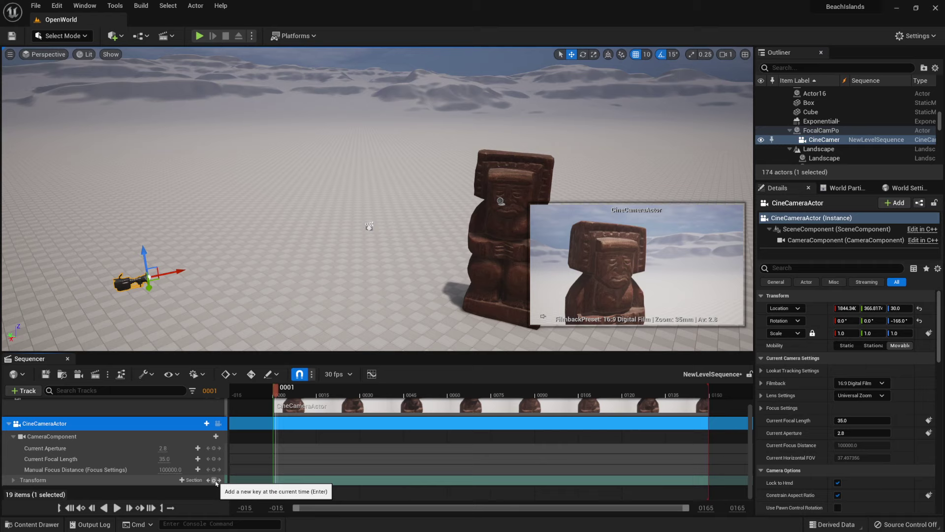
{"action": "left_click", "coordinate": [214, 480]}
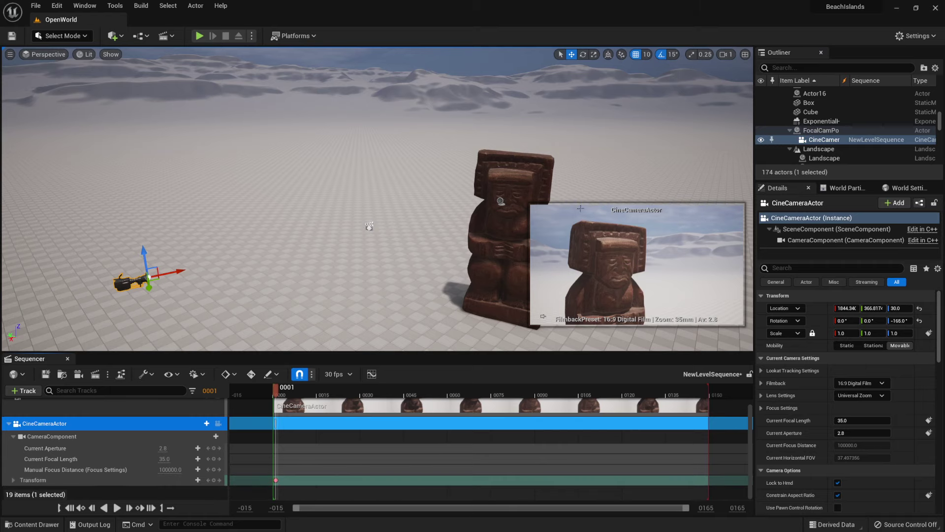
{"action": "mouse_move", "coordinate": [278, 392]}
{"action": "left_mouse_down"}
{"action": "mouse_move", "coordinate": [399, 389]}
{"action": "mouse_move", "coordinate": [293, 389]}
{"action": "left_mouse_up"}
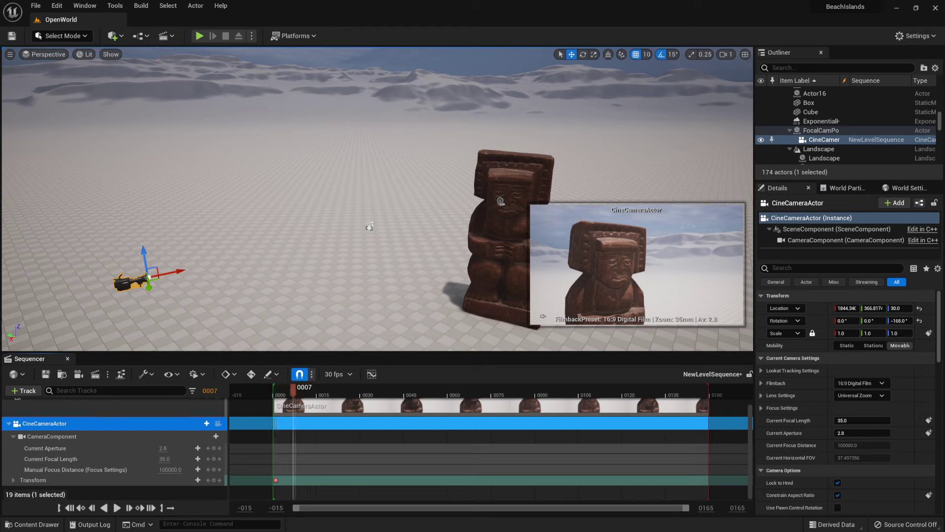
- Select and frame FocalCamPoint, then shift it slightly along Y
{"action": "left_click", "coordinate": [500, 201]}
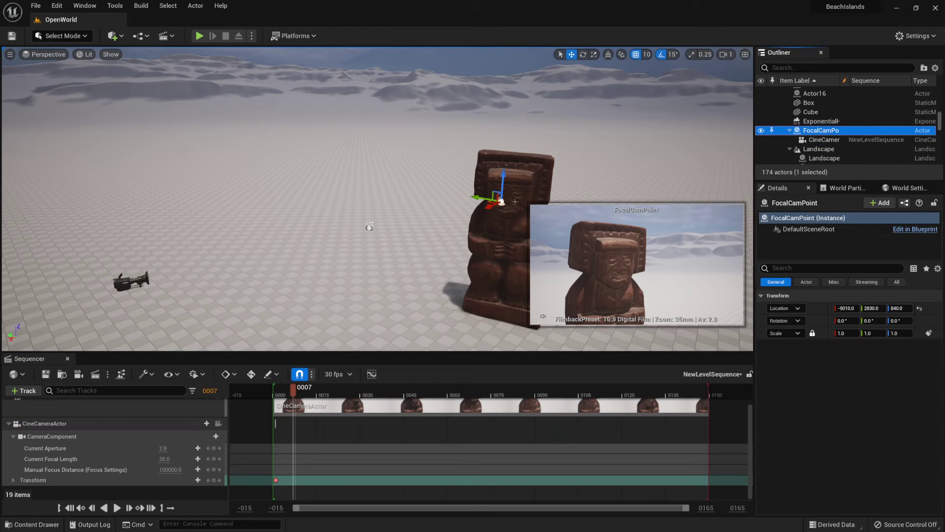
{"action": "double_click", "coordinate": [816, 130]}
{"action": "right_click_drag", "start_coordinate": [423, 197], "coordinate": [453, 199]}
{"action": "mouse_move", "coordinate": [410, 193]}
{"action": "left_mouse_down"}
{"action": "mouse_move", "coordinate": [483, 207]}
{"action": "mouse_move", "coordinate": [401, 199]}
{"action": "mouse_move", "coordinate": [485, 207]}
{"action": "mouse_move", "coordinate": [422, 195]}
{"action": "left_mouse_up"}
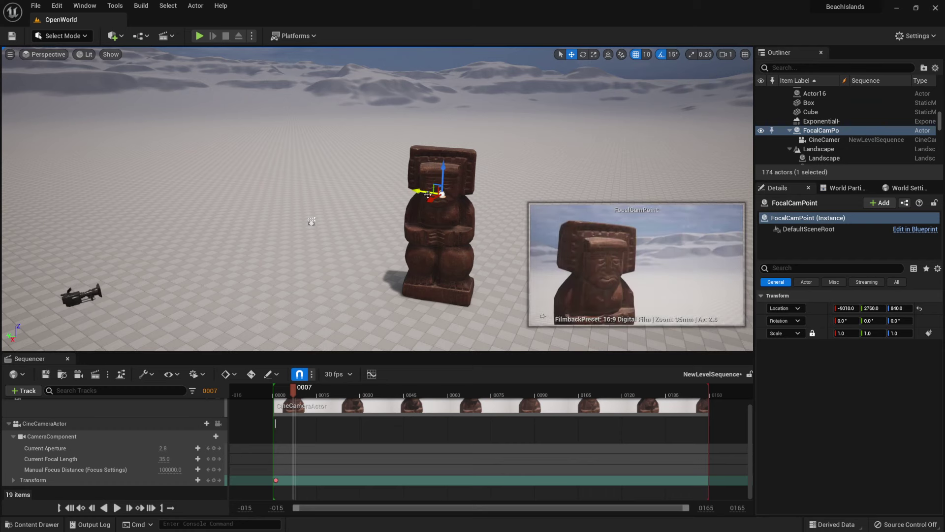
- Yaw FocalCamPoint to -15° and add it as a track in NewLevelSequence
{"action": "key", "text": "e"}
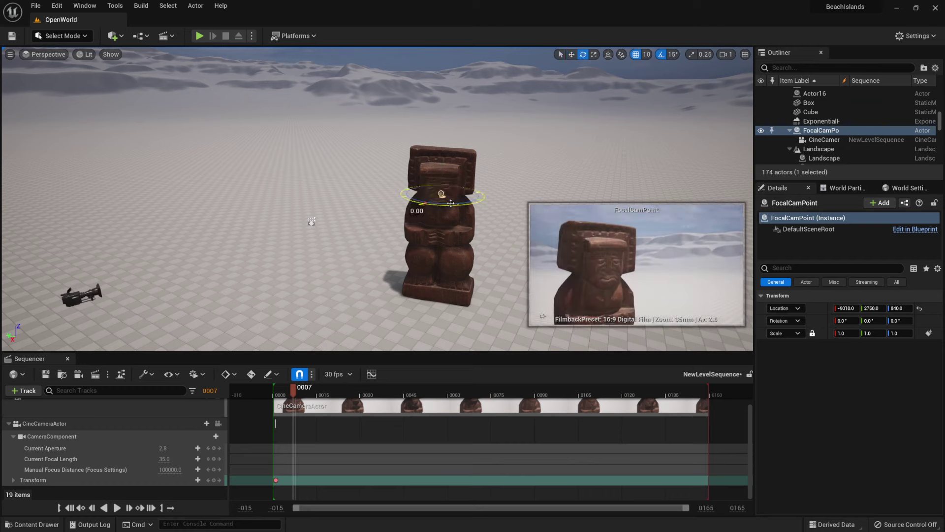
{"action": "left_click_drag", "start_coordinate": [423, 203], "coordinate": [491, 209]}
{"action": "key", "text": "ctrl+z"}
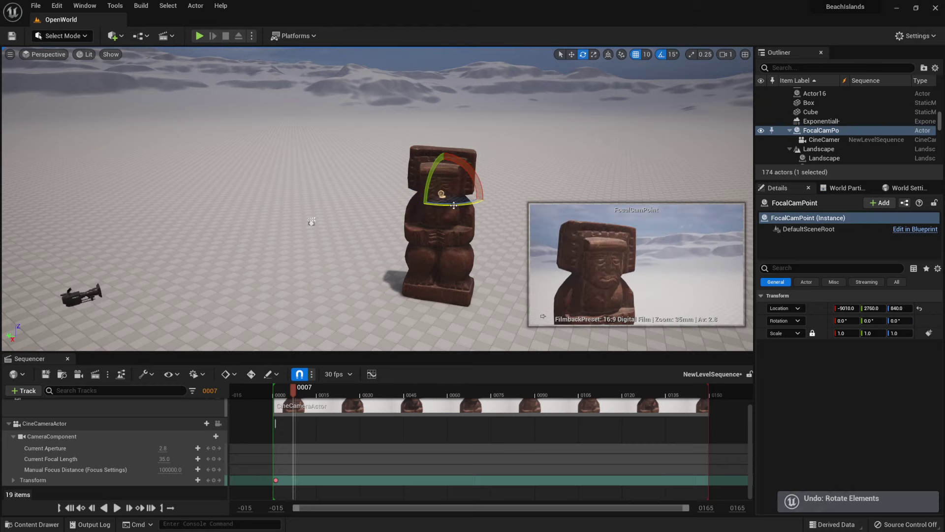
{"action": "left_click_drag", "start_coordinate": [423, 202], "coordinate": [475, 219]}
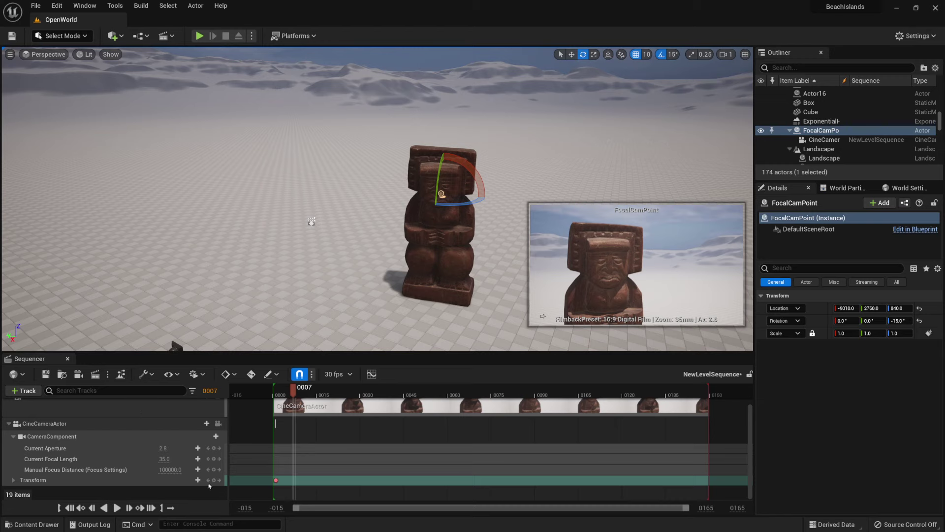
{"action": "left_click_drag", "start_coordinate": [827, 131], "coordinate": [192, 496]}
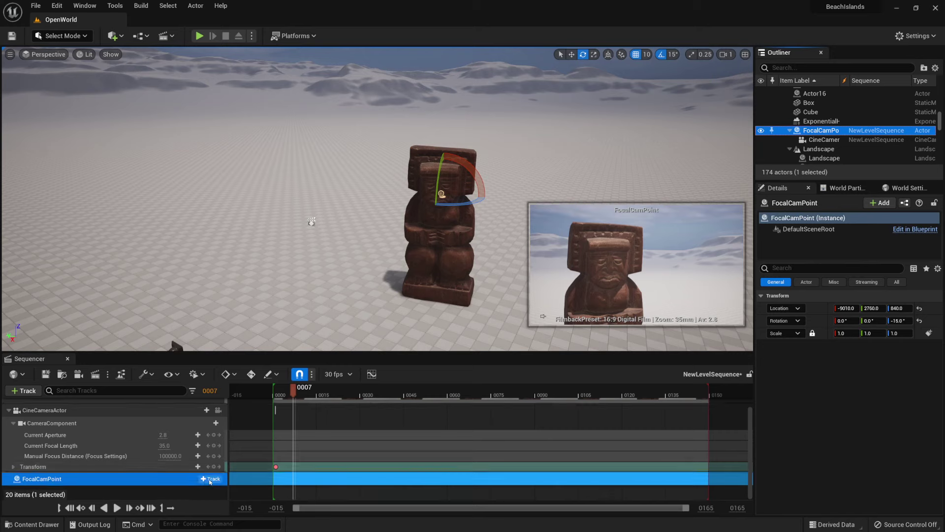
- Add a Transform track under FocalCamPoint in NewLevelSequence
{"action": "left_click", "coordinate": [210, 479]}
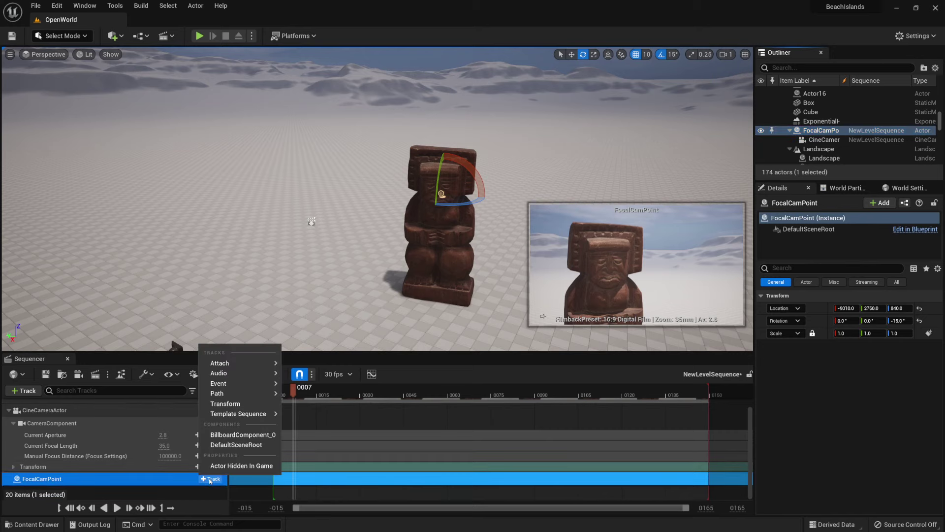
{"action": "left_click", "coordinate": [237, 405]}
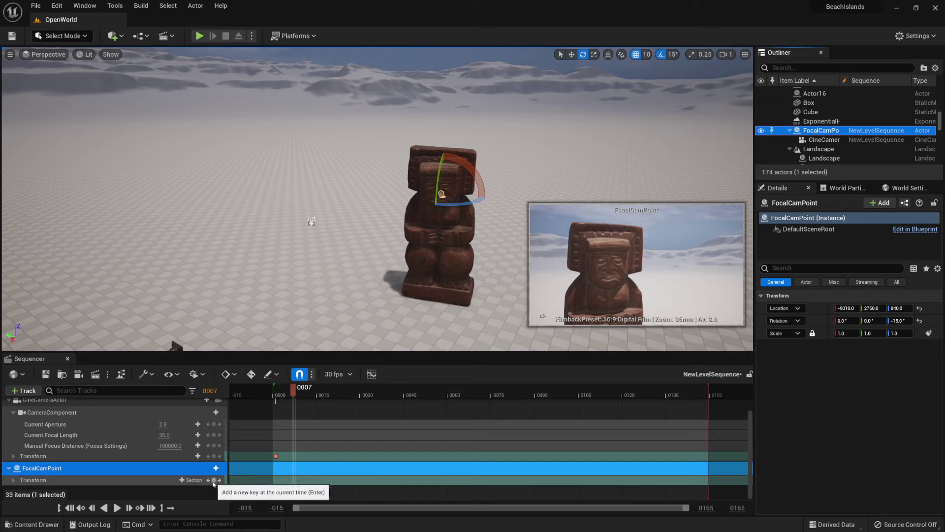
- Key FocalCamPoint at frame 7, rotate it to -105° at frame 77 and key it, then play to preview the orbit
{"action": "left_click", "coordinate": [214, 480]}
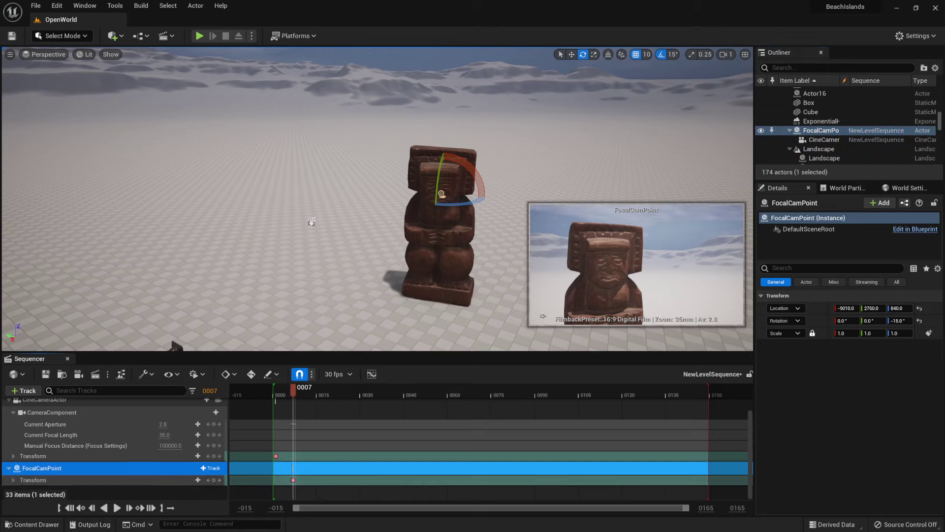
{"action": "left_click_drag", "start_coordinate": [294, 395], "coordinate": [499, 397]}
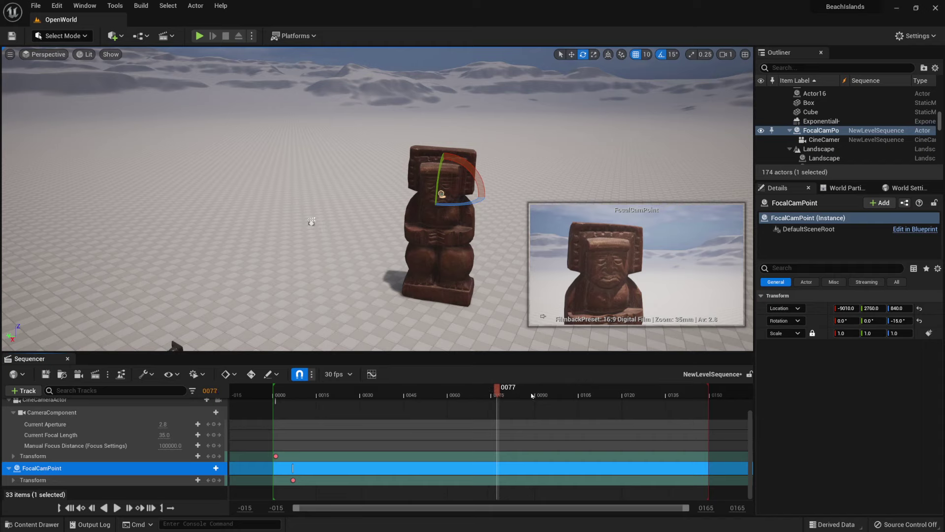
{"action": "left_click_drag", "start_coordinate": [462, 202], "coordinate": [404, 204]}
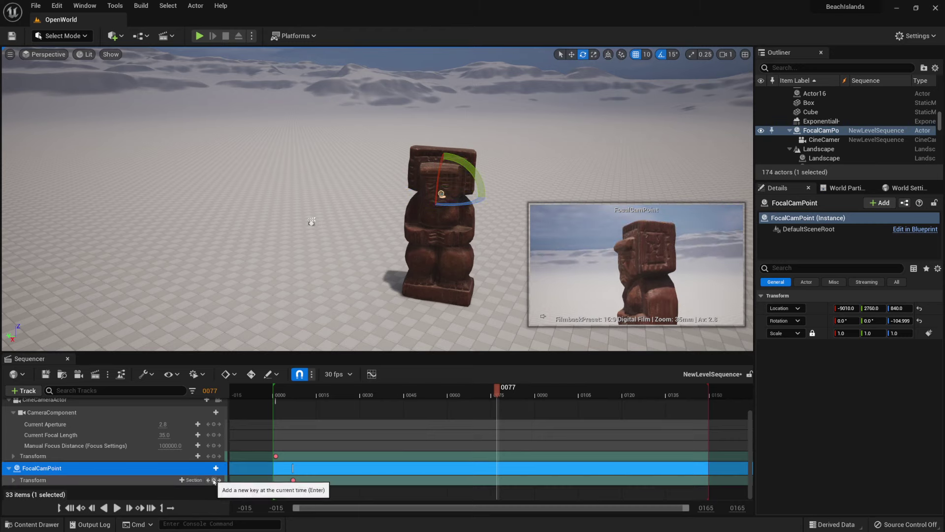
{"action": "left_click", "coordinate": [214, 480]}
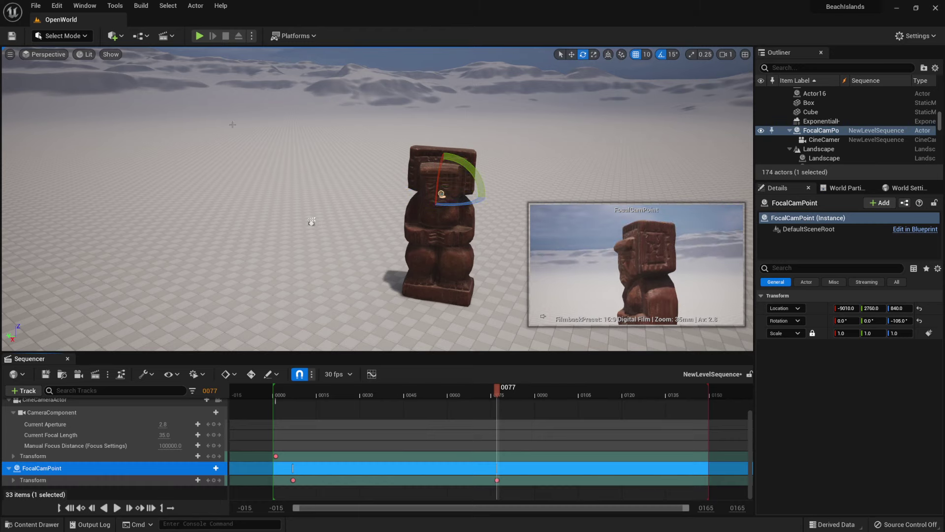
{"action": "left_click", "coordinate": [199, 36]}
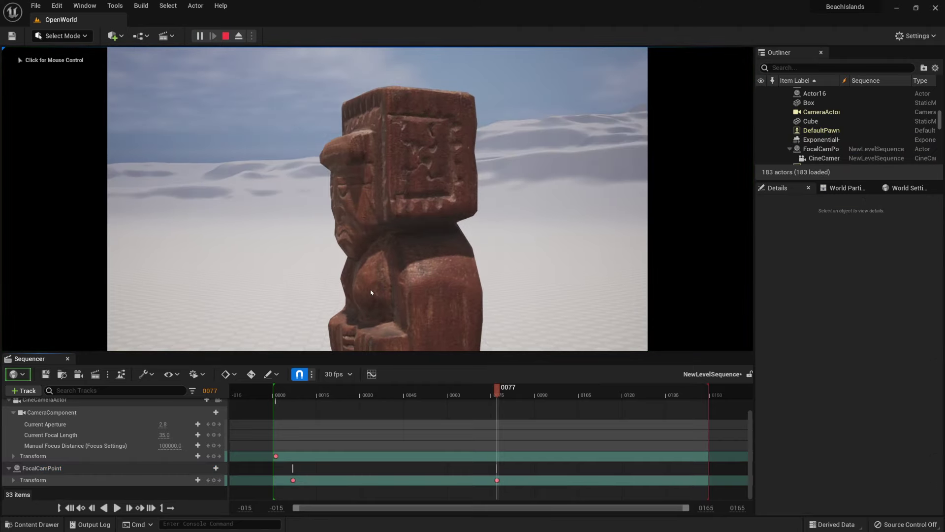
- Stop the preview, set the playhead to frame 76 and select the camera's Transform key
{"action": "left_click", "coordinate": [225, 36]}
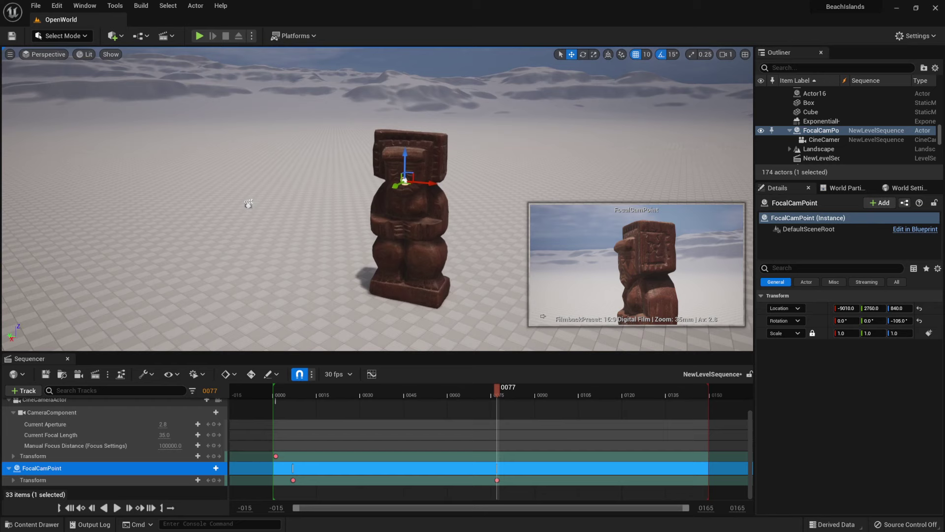
{"action": "key", "text": "w"}
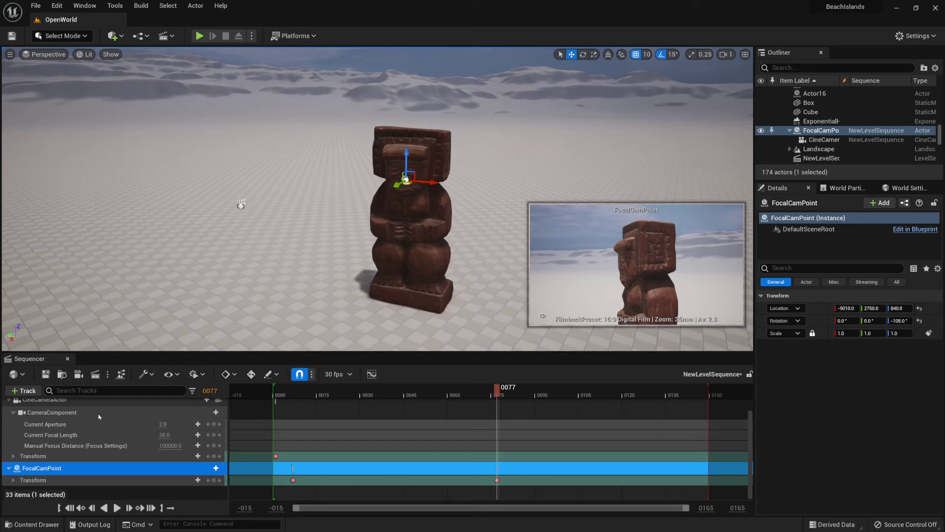
{"action": "left_click", "coordinate": [296, 397]}
{"action": "left_click_drag", "start_coordinate": [295, 396], "coordinate": [495, 396]}
{"action": "left_click", "coordinate": [276, 457]}
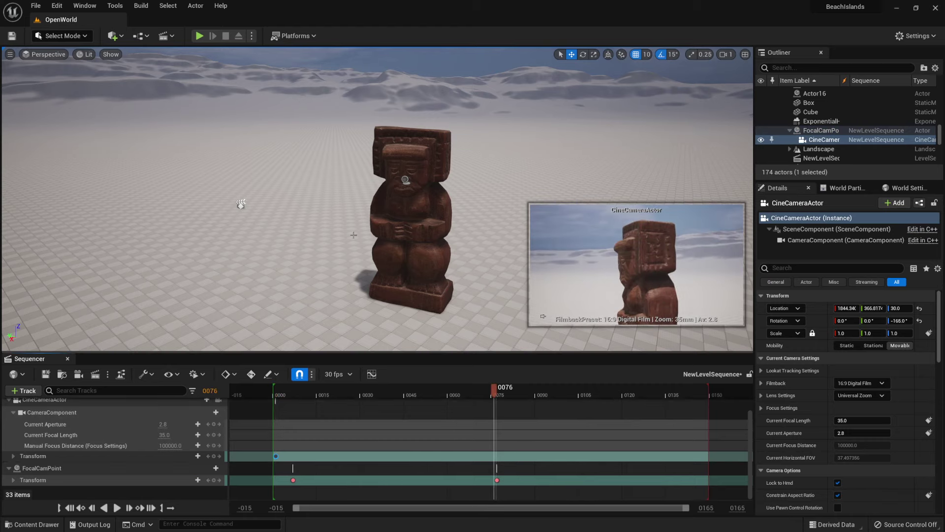
- Dolly the cine camera in toward the figurine, key it at frame 76, and play the shot
{"action": "right_click_drag", "start_coordinate": [472, 276], "coordinate": [443, 295]}
{"action": "right_click_drag", "start_coordinate": [458, 188], "coordinate": [497, 189]}
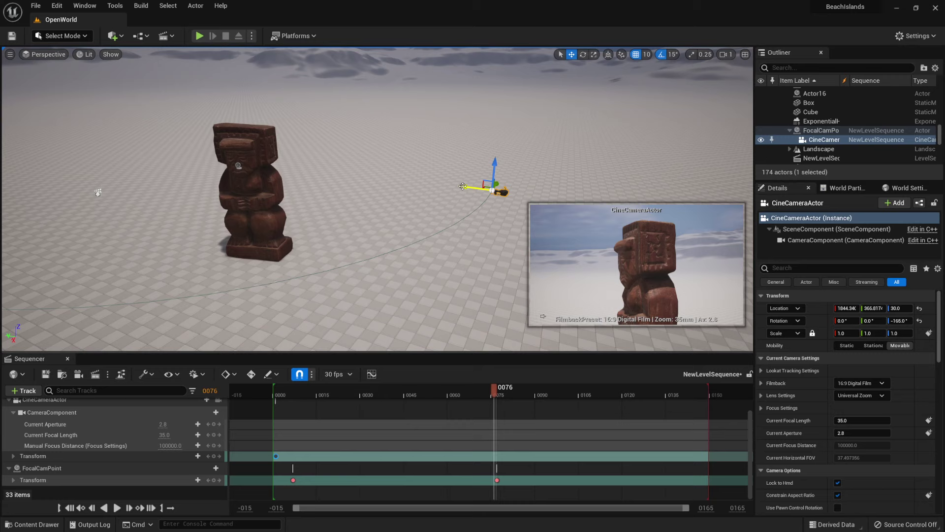
{"action": "left_click_drag", "start_coordinate": [463, 186], "coordinate": [331, 152]}
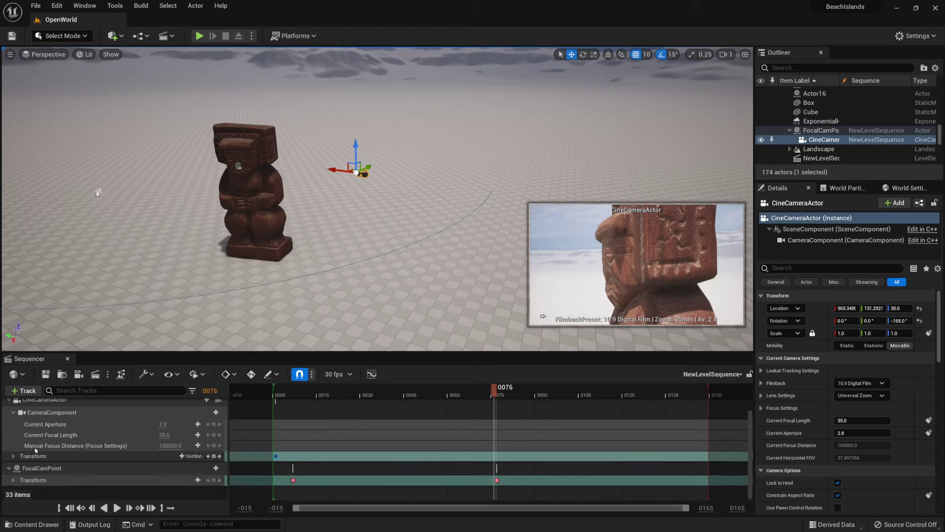
{"action": "left_click", "coordinate": [197, 456]}
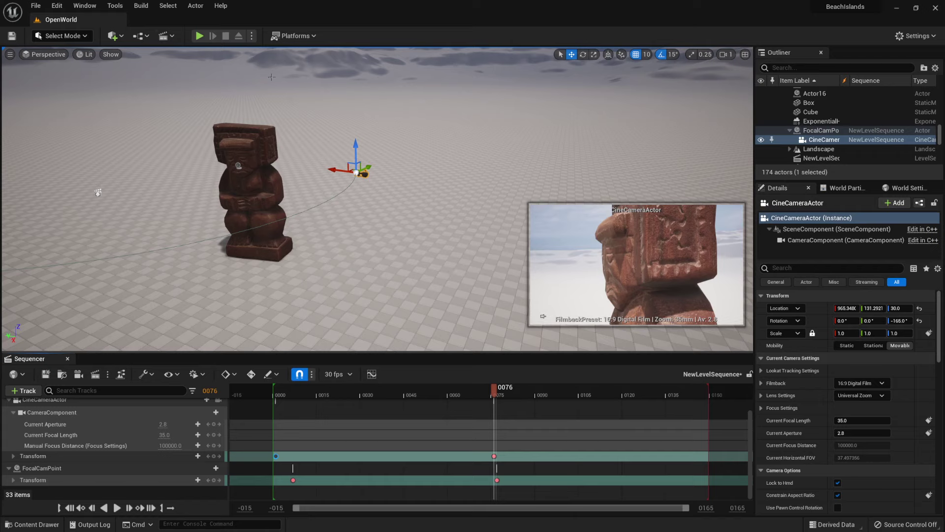
{"action": "left_click", "coordinate": [199, 35]}
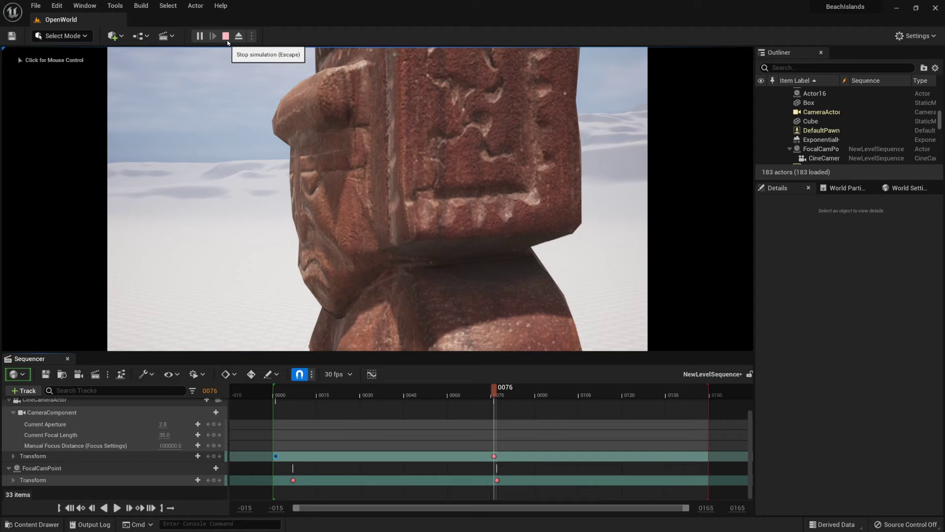
- End the test play and orbit the viewport round to the figurine's front
{"action": "left_click", "coordinate": [226, 35]}
{"action": "right_click_drag", "start_coordinate": [377, 199], "coordinate": [428, 226]}
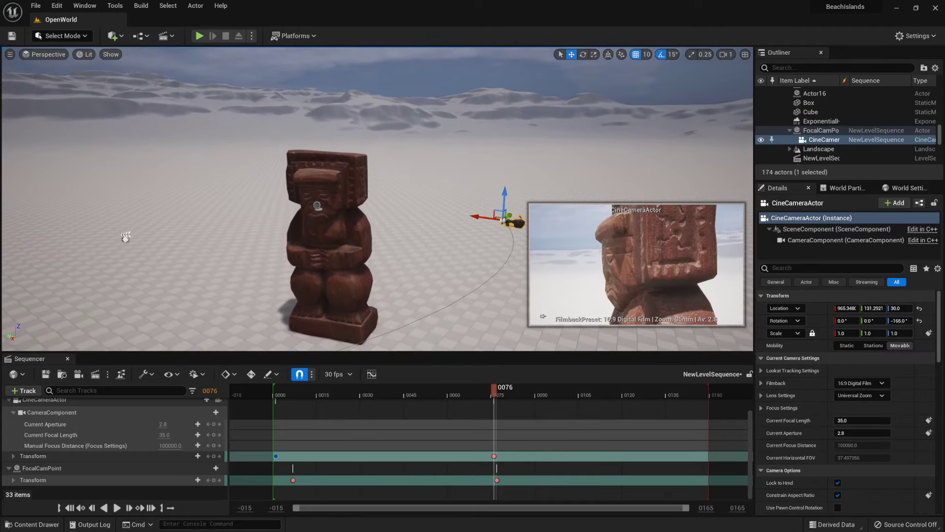